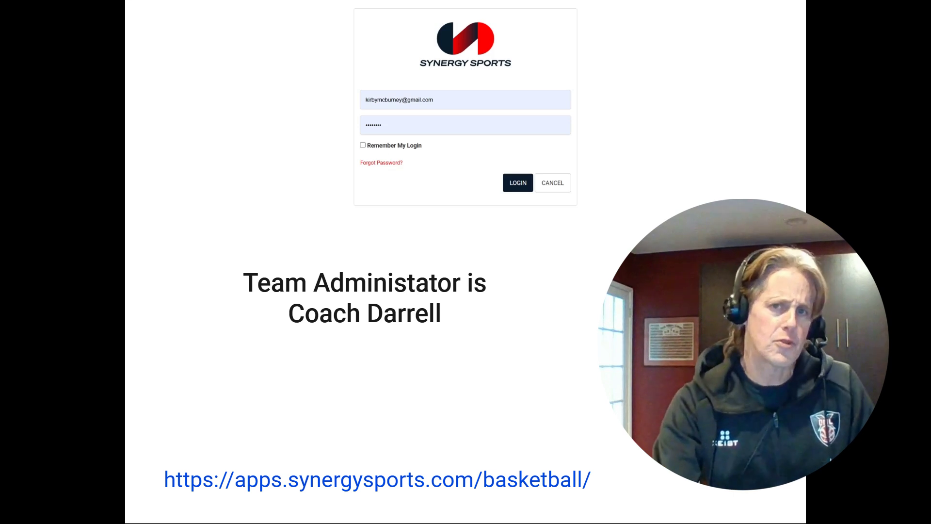
- Log in and put the cursor in the top search bar of the Game page
{"action": "left_click", "coordinate": [517, 183]}
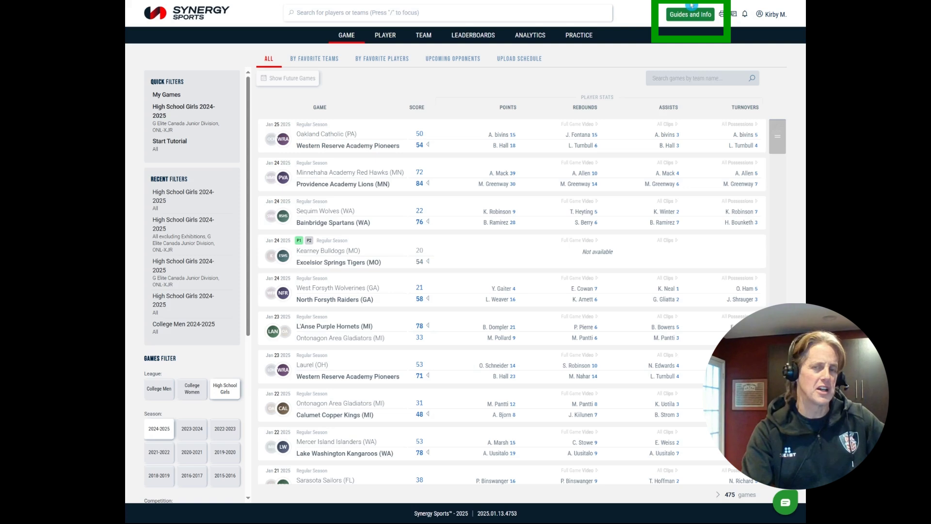
{"action": "left_click", "coordinate": [506, 18]}
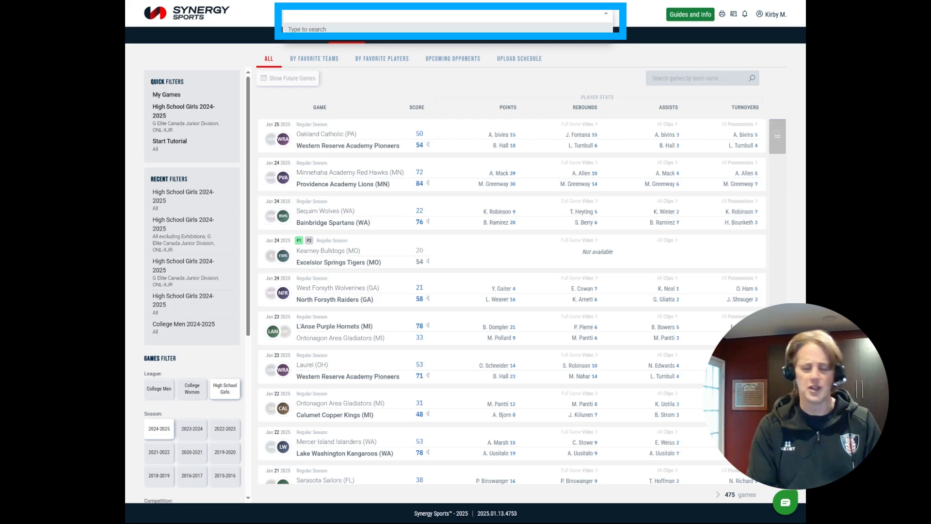
- Search for ONL-X, then replace it with a player's name and dismiss the suggestions
{"action": "type", "text": "ONL-X"}
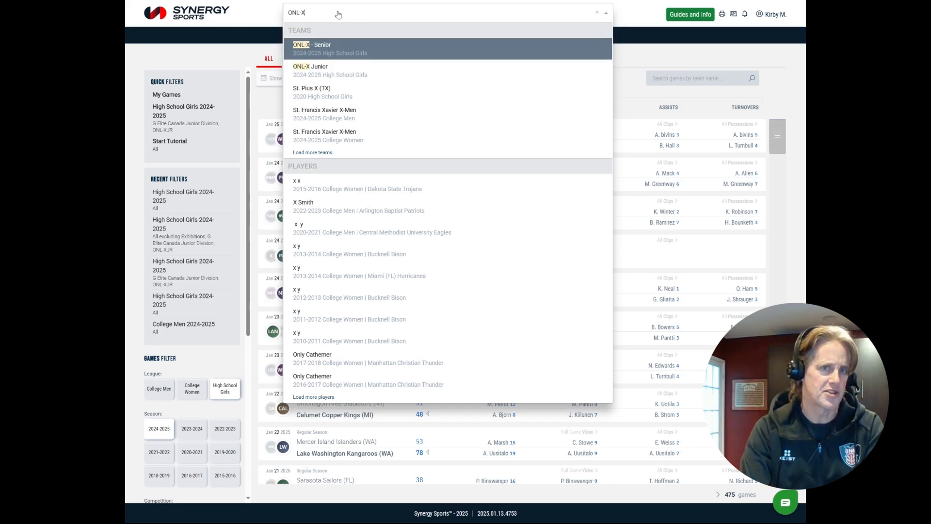
{"action": "key", "text": "BackSpace"}
{"action": "key", "text": "BackSpace"}
{"action": "key", "text": "BackSpace"}
{"action": "key", "text": "BackSpace"}
{"action": "key", "text": "BackSpace"}
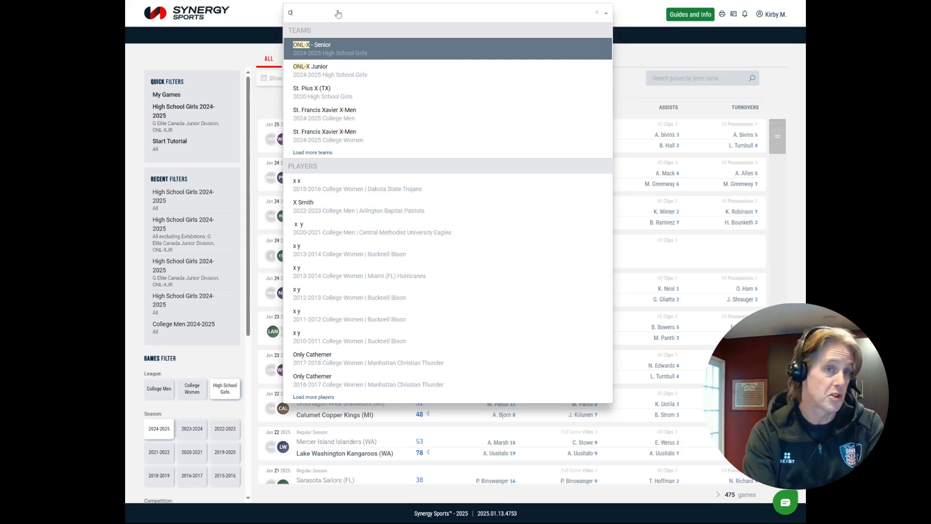
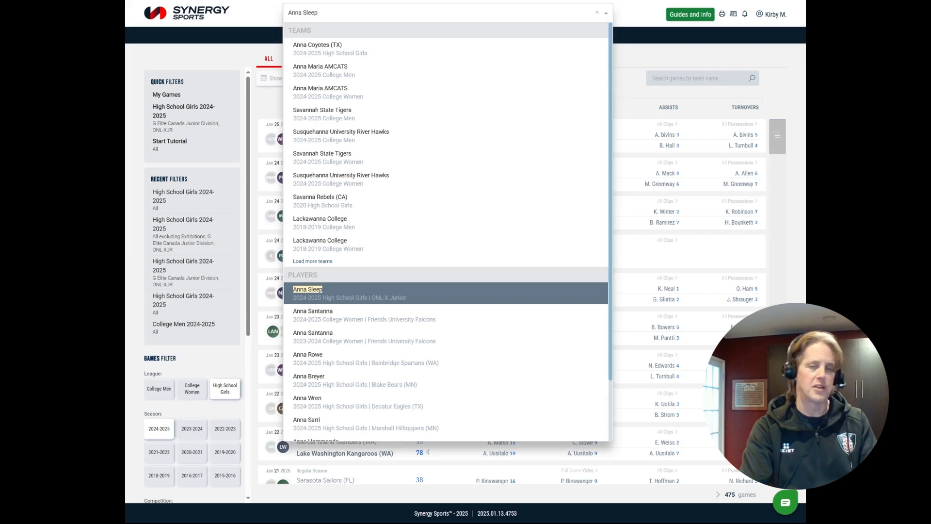
{"action": "key", "text": "Return"}
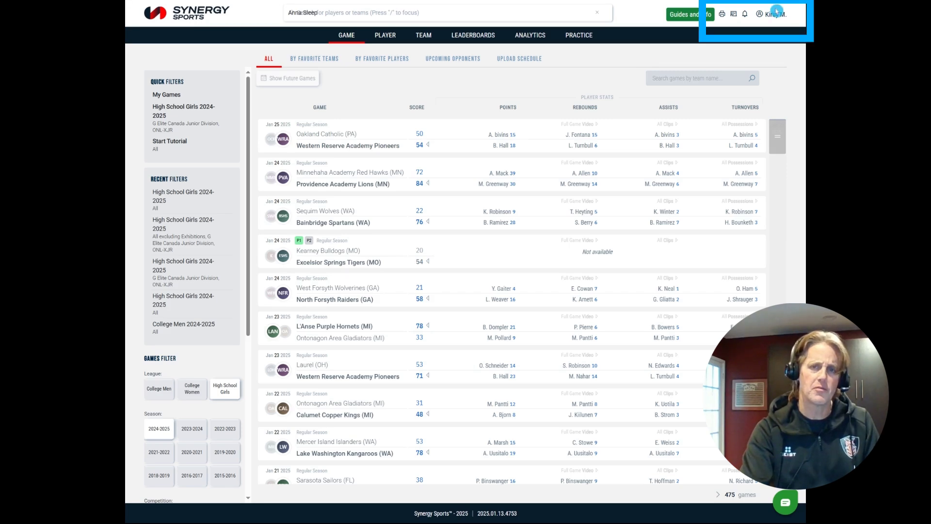
- From account settings, add a new filter with season 2024-2025
{"action": "left_click", "coordinate": [775, 15]}
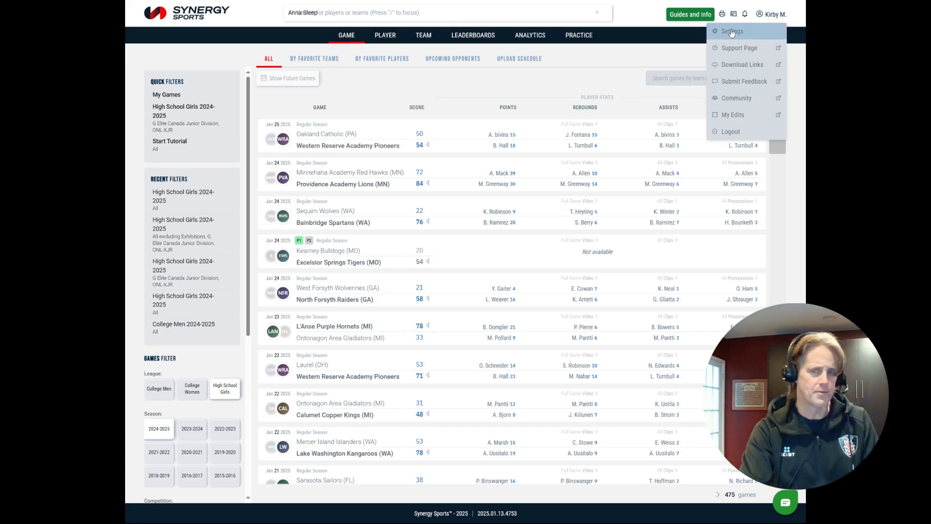
{"action": "left_click", "coordinate": [731, 32]}
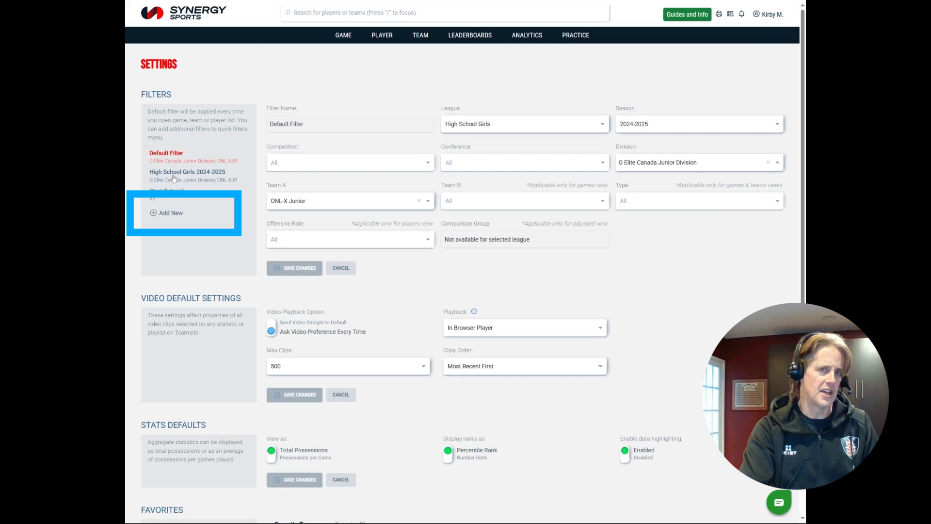
{"action": "left_click", "coordinate": [171, 213]}
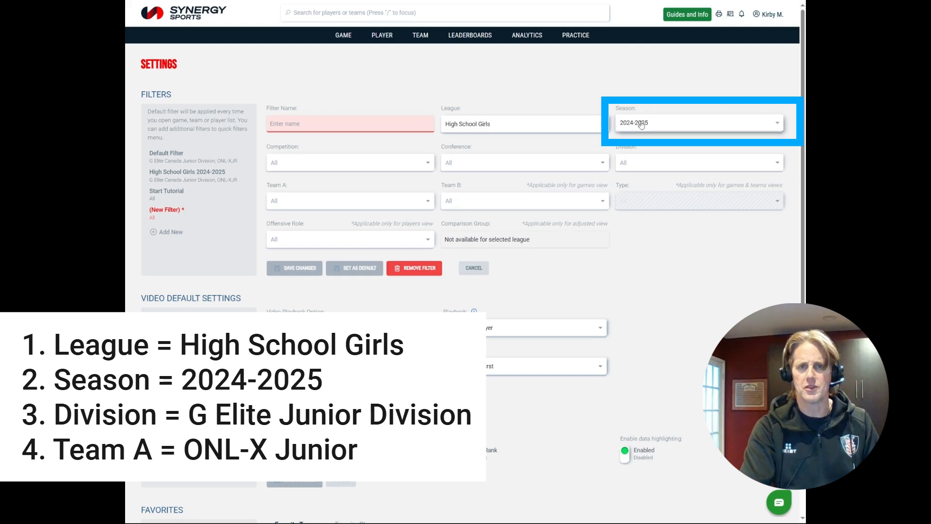
{"action": "left_click", "coordinate": [777, 123]}
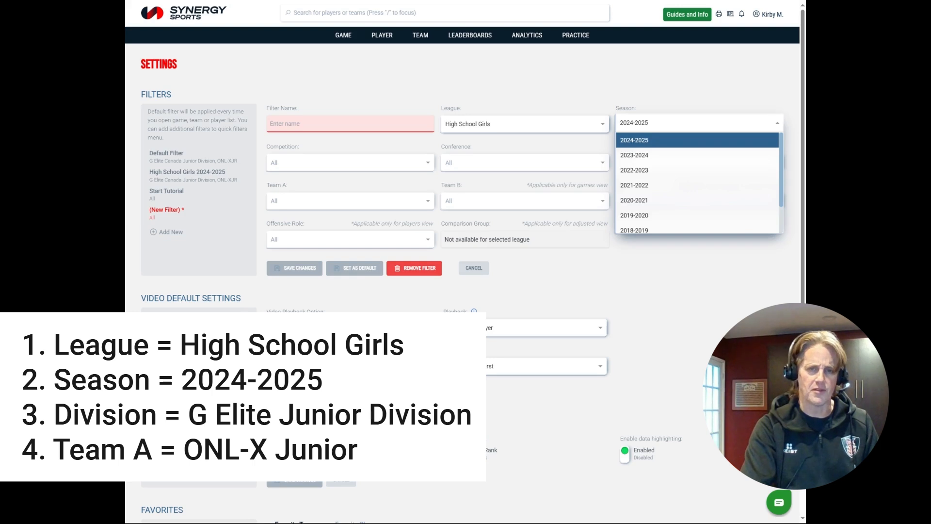
{"action": "left_click", "coordinate": [550, 141]}
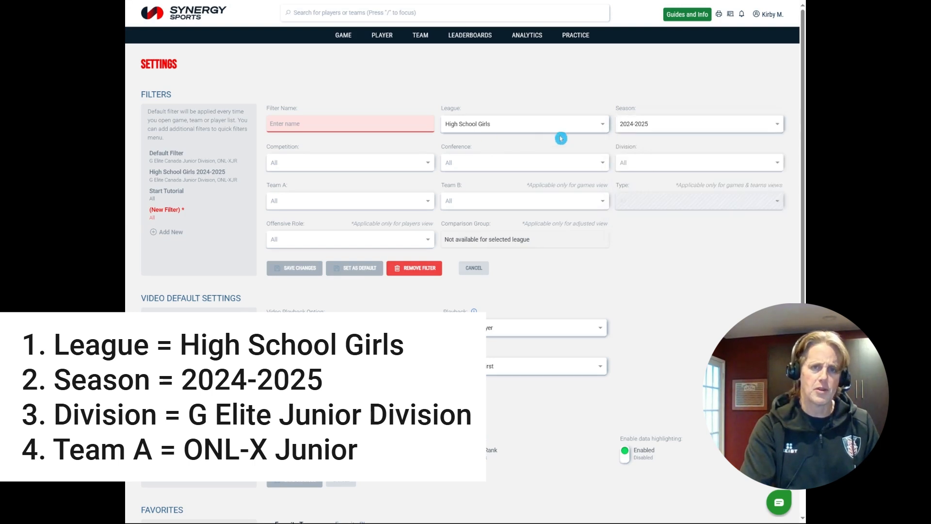
- Set division G Elite Canada Junior and Team A ONL-X Junior, save, and make it default
{"action": "left_click", "coordinate": [689, 152]}
{"action": "left_click", "coordinate": [772, 163]}
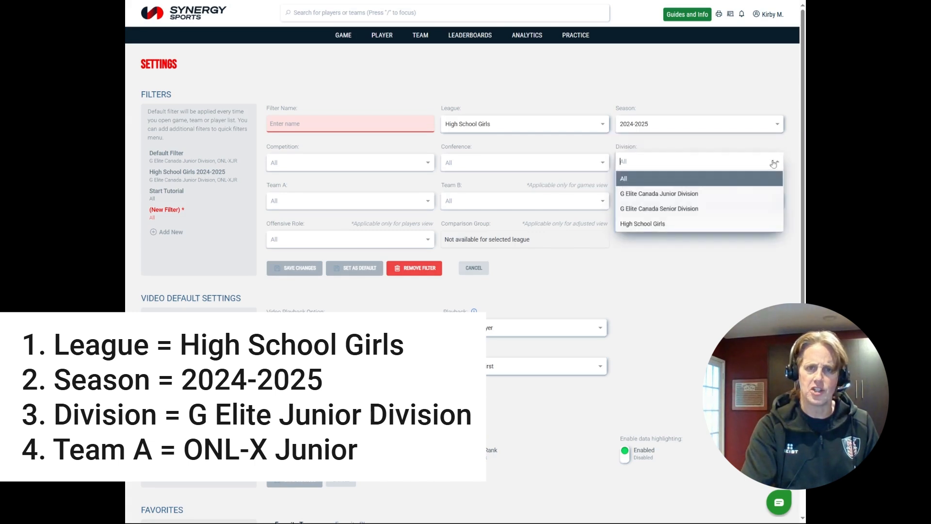
{"action": "left_click", "coordinate": [711, 192]}
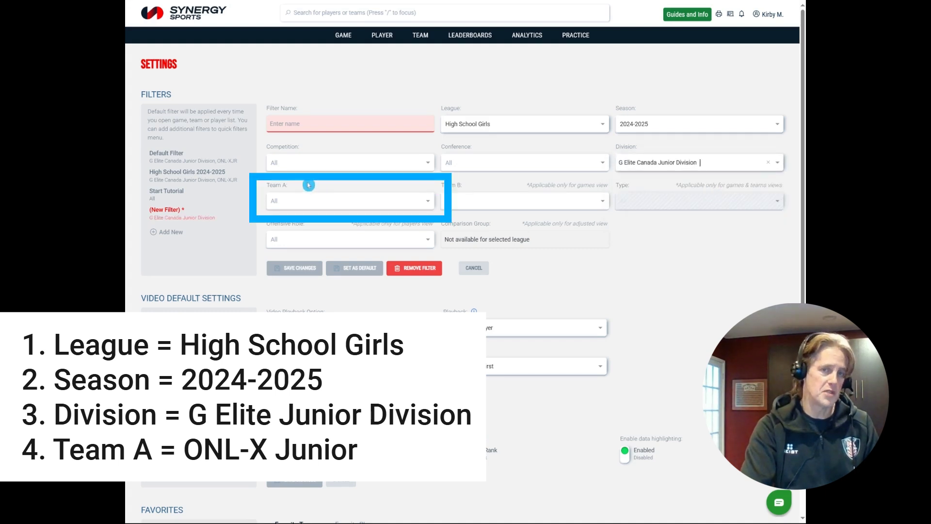
{"action": "left_click", "coordinate": [413, 198]}
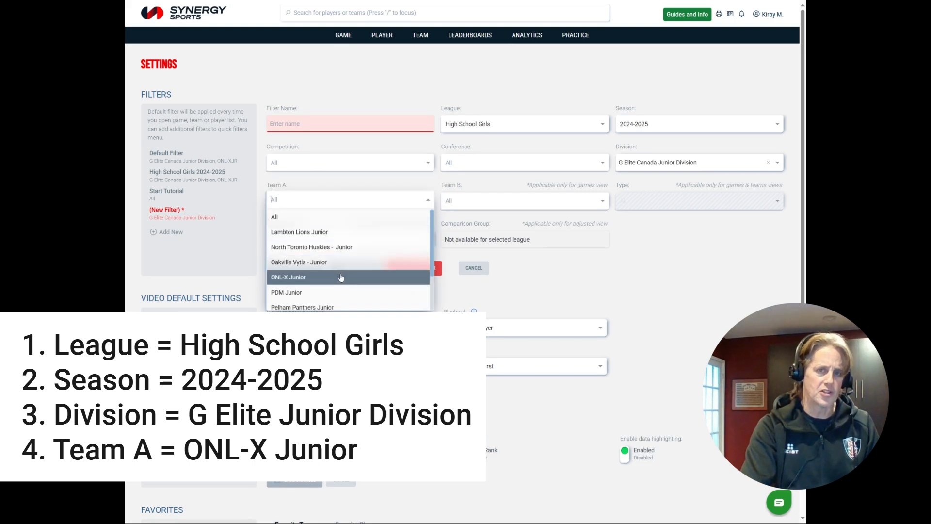
{"action": "left_click", "coordinate": [316, 274]}
{"action": "left_click", "coordinate": [293, 272]}
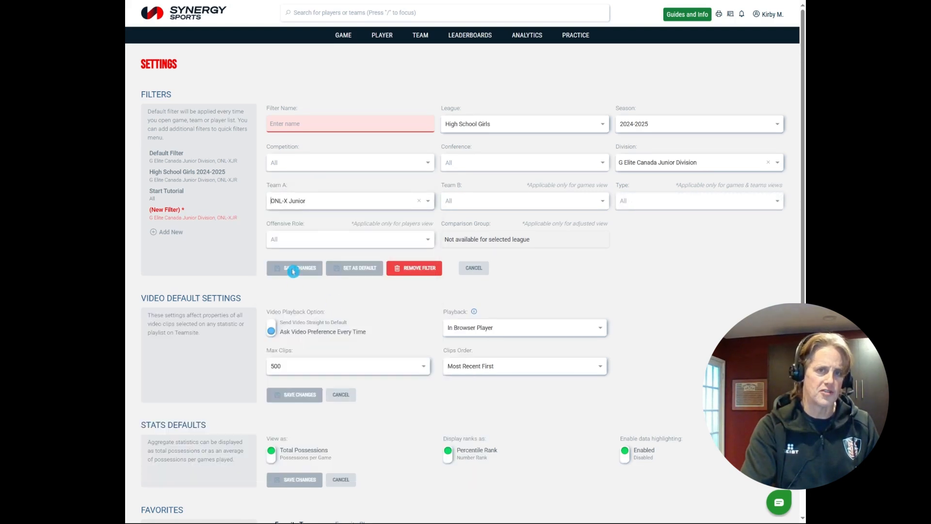
{"action": "left_click", "coordinate": [357, 268]}
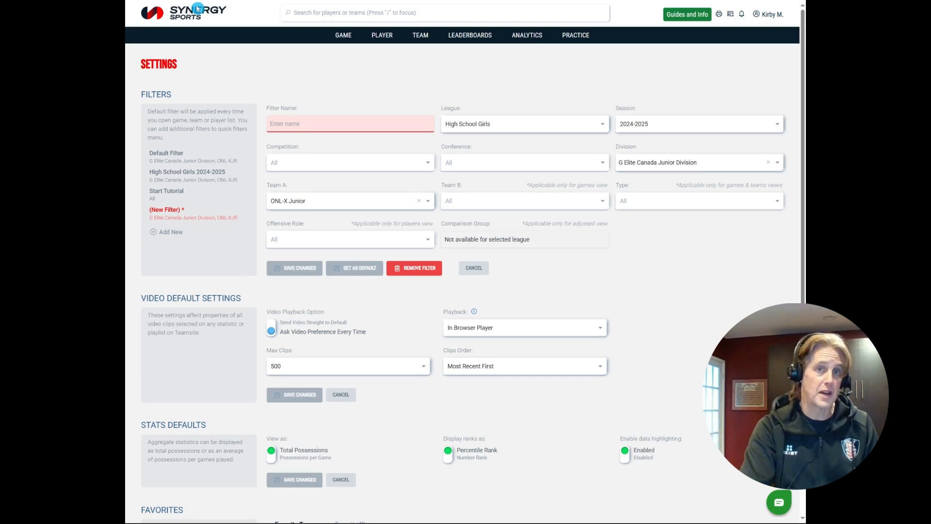
{"action": "left_click", "coordinate": [196, 10]}
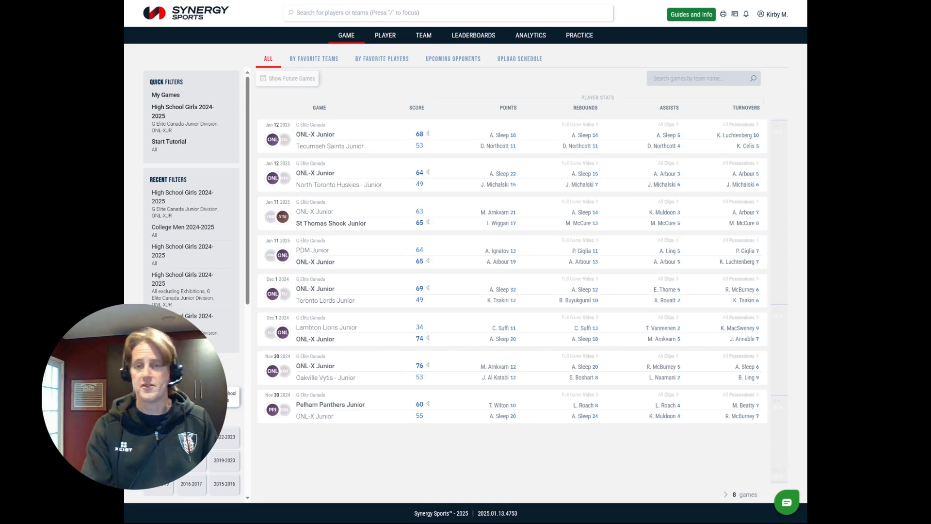
{"action": "left_click", "coordinate": [685, 6]}
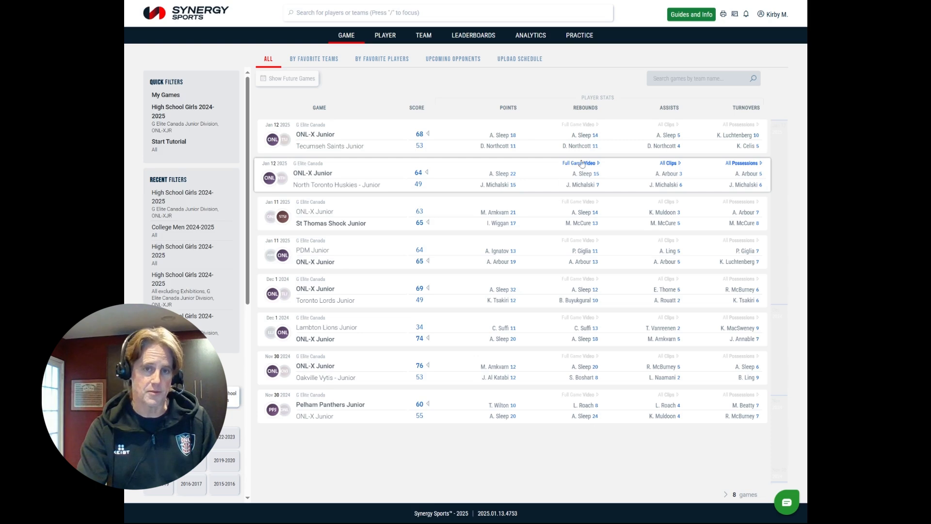
- Play the Jan 12 North Toronto game video with the volume turned down slightly
{"action": "left_click", "coordinate": [582, 164]}
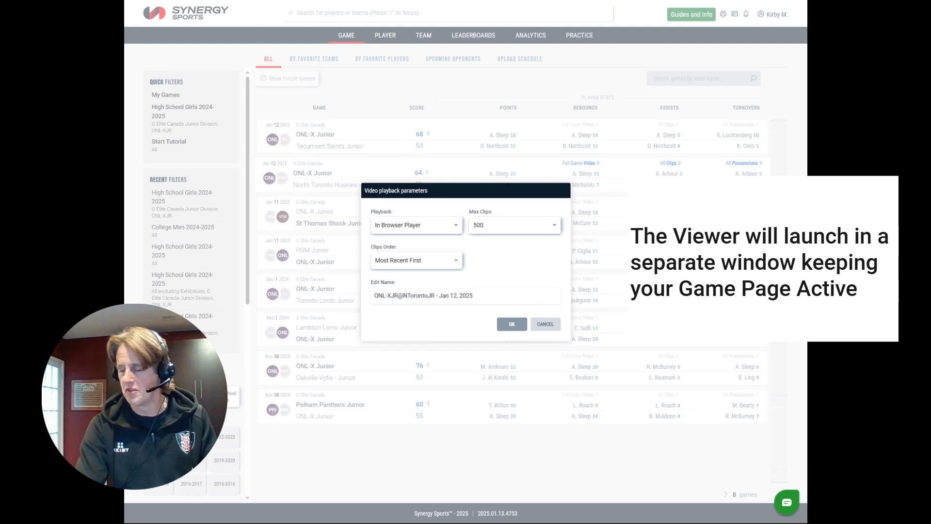
{"action": "left_click", "coordinate": [511, 323]}
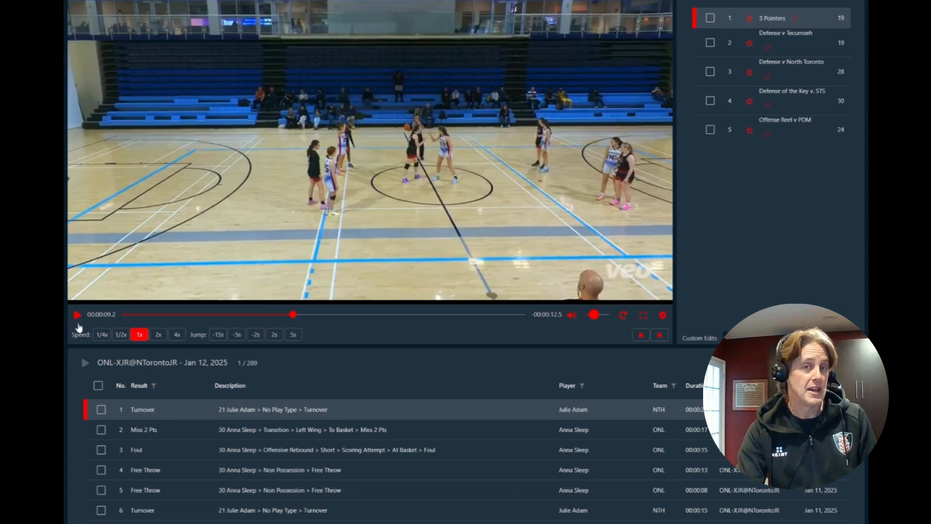
{"action": "left_click", "coordinate": [77, 316]}
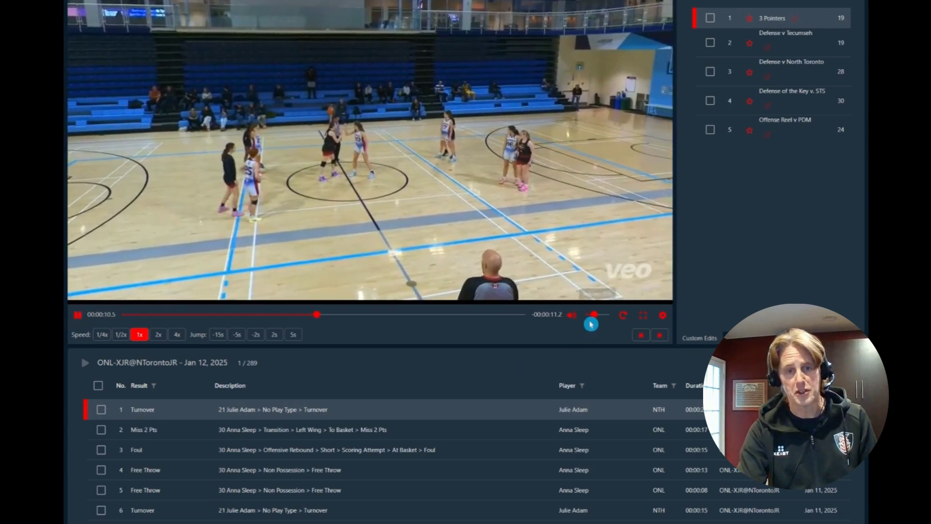
{"action": "mouse_move", "coordinate": [593, 321]}
{"action": "left_click_drag", "start_coordinate": [594, 323], "coordinate": [593, 319]}
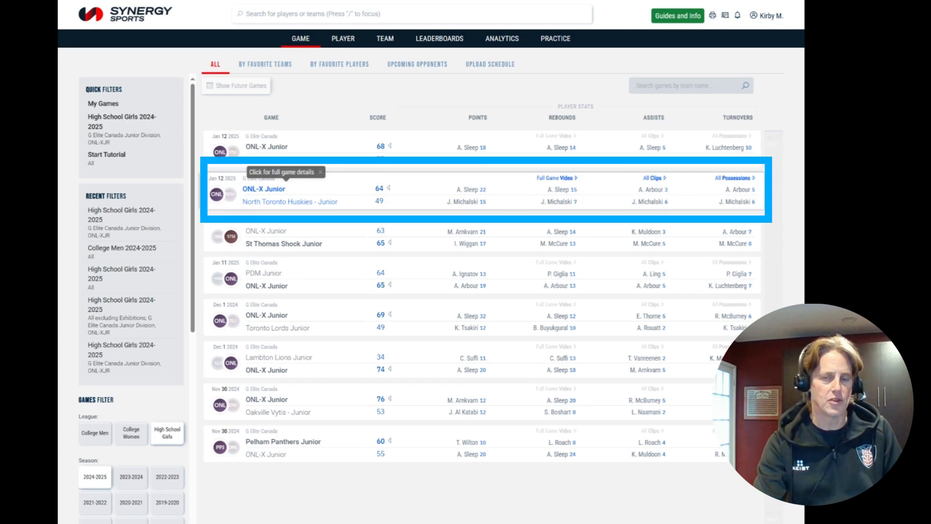
- Open the game page for ONL-X Junior's 64–49 Jan 12 win over North Toronto Huskies
{"action": "left_click", "coordinate": [334, 188]}
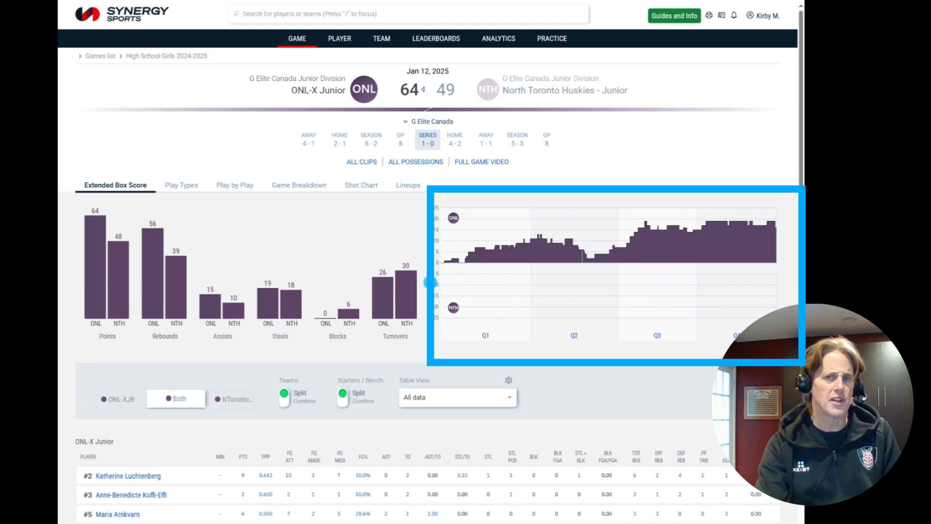
{"action": "mouse_move", "coordinate": [468, 266]}
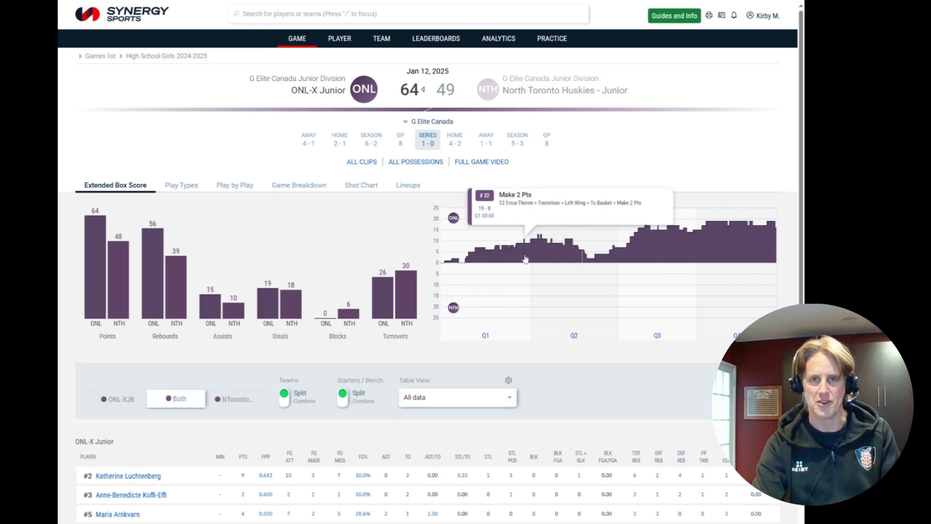
{"action": "left_click", "coordinate": [515, 322]}
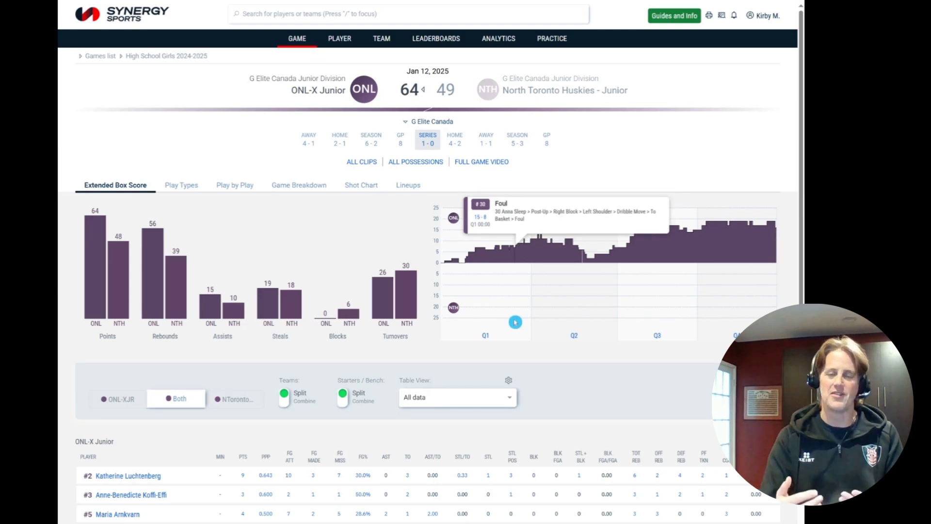
{"action": "scroll", "coordinate": [279, 373], "scroll_direction": "down", "scroll_amount": 1}
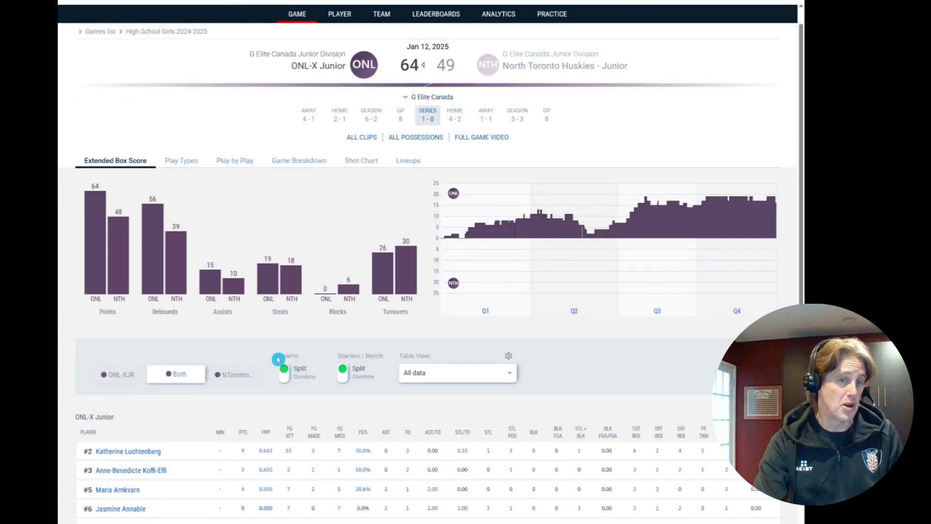
{"action": "scroll", "coordinate": [278, 359], "scroll_direction": "down", "scroll_amount": 3}
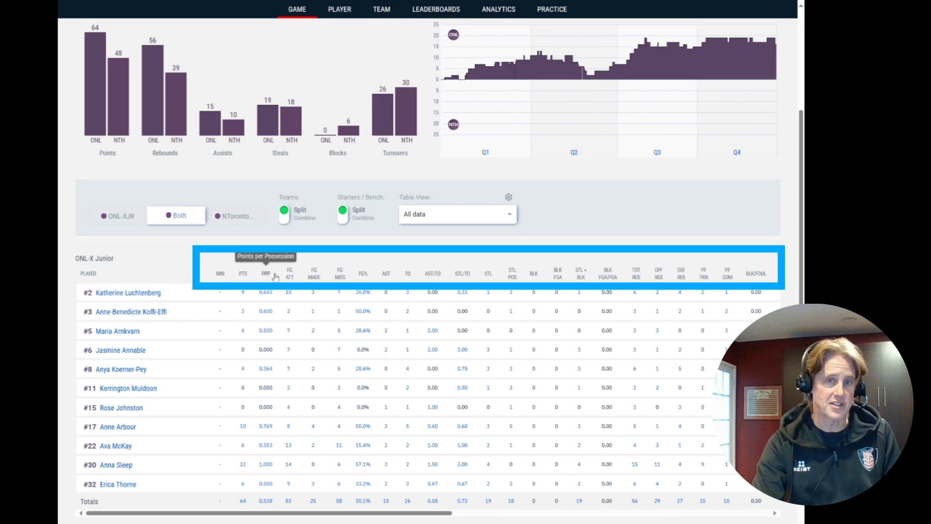
{"action": "mouse_move", "coordinate": [426, 517]}
{"action": "left_mouse_down"}
{"action": "mouse_move", "coordinate": [747, 512]}
{"action": "mouse_move", "coordinate": [391, 520]}
{"action": "left_mouse_up"}
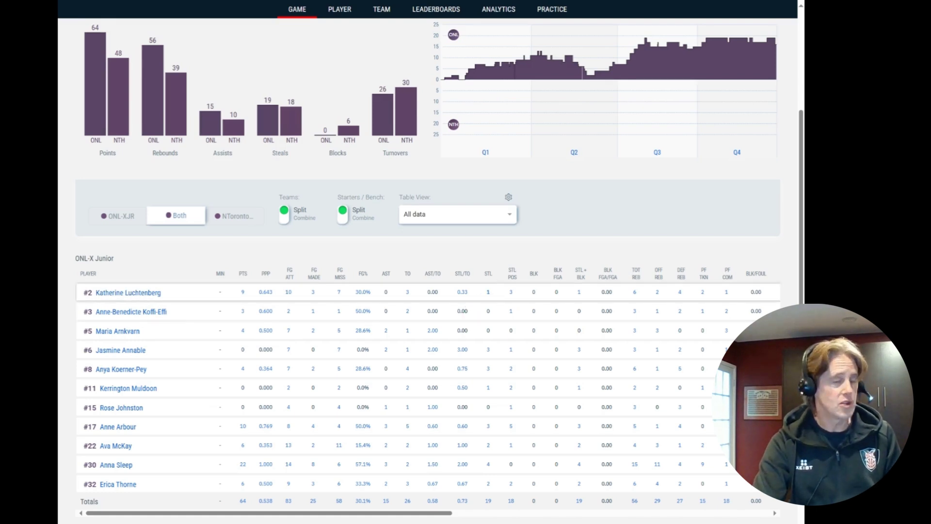
{"action": "left_click", "coordinate": [490, 292]}
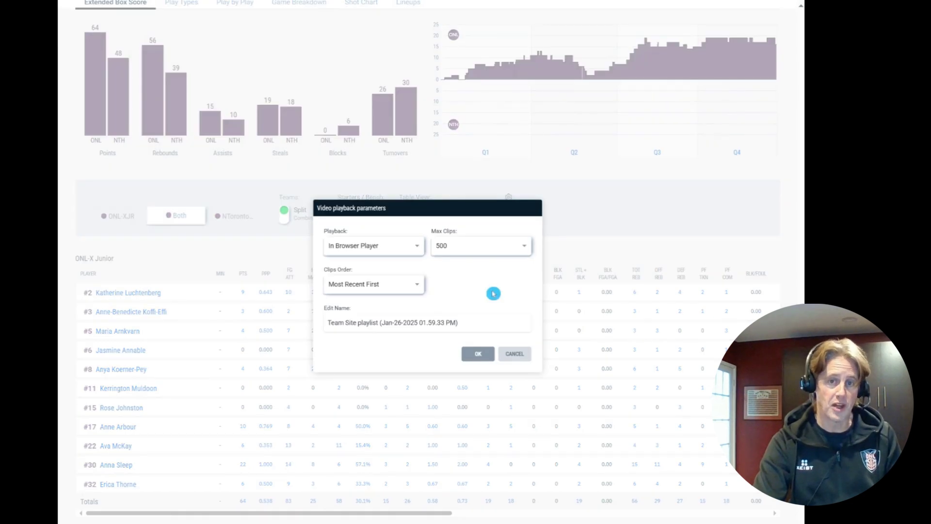
{"action": "left_click", "coordinate": [475, 356]}
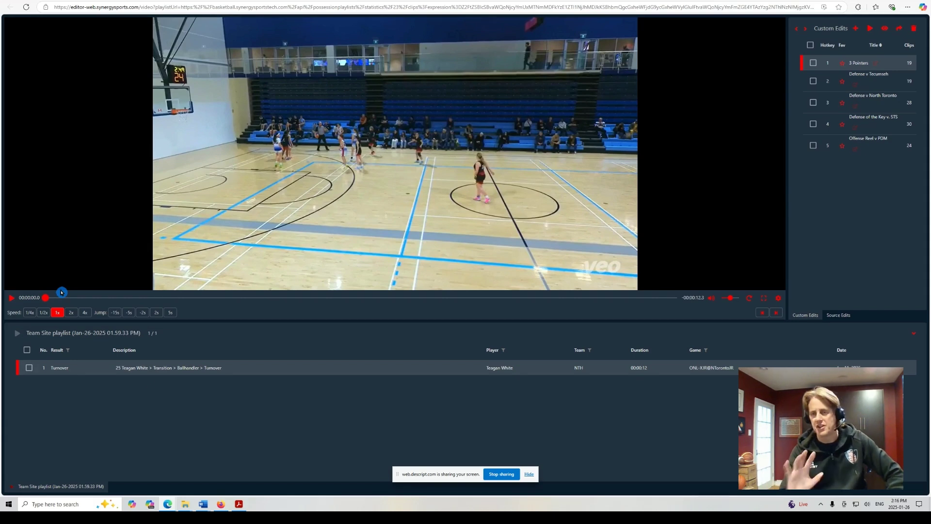
{"action": "left_click", "coordinate": [11, 298]}
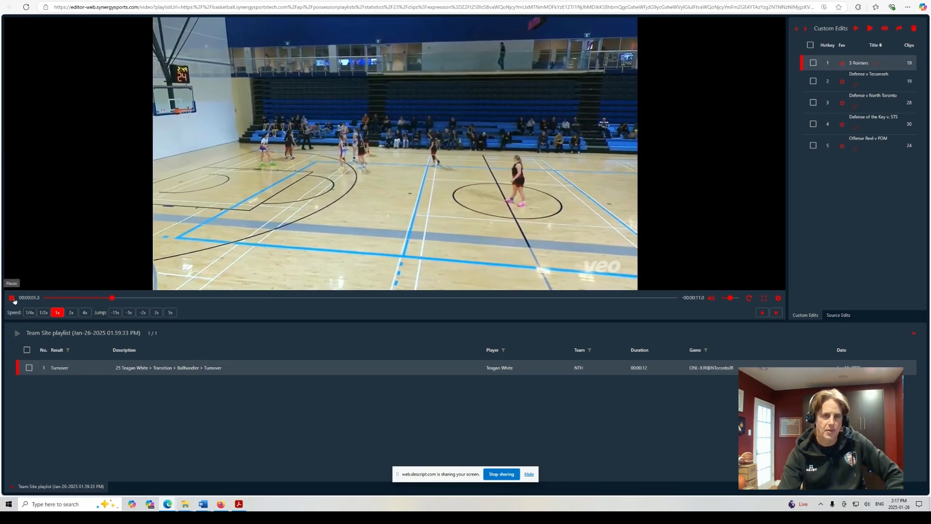
{"action": "left_click", "coordinate": [12, 298]}
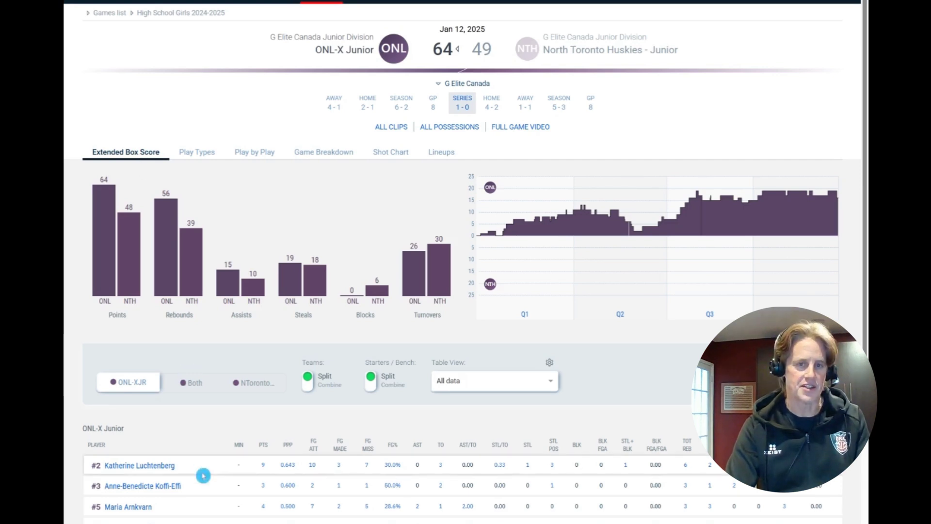
- Show the Shot Chart, toggling the offensive team to NTorontoJR and back to ONL-XJR
{"action": "left_click", "coordinate": [468, 492]}
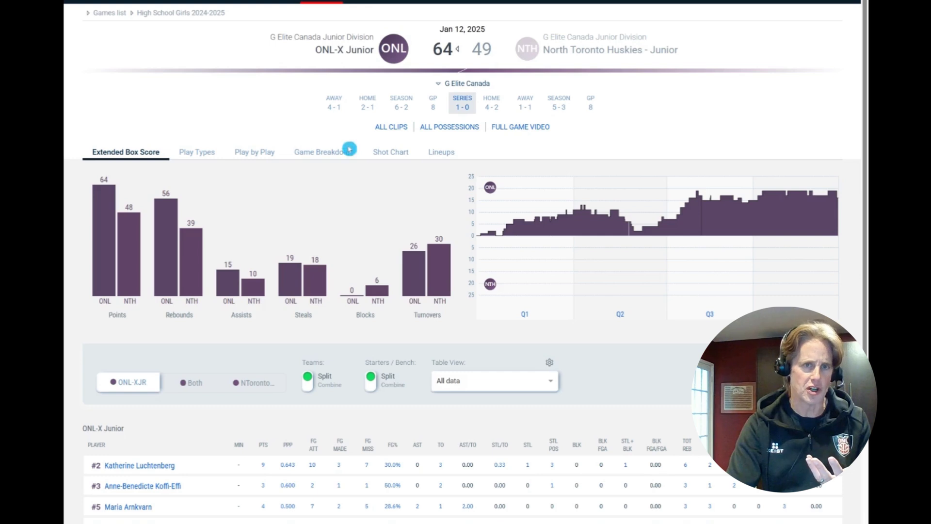
{"action": "left_click", "coordinate": [395, 146]}
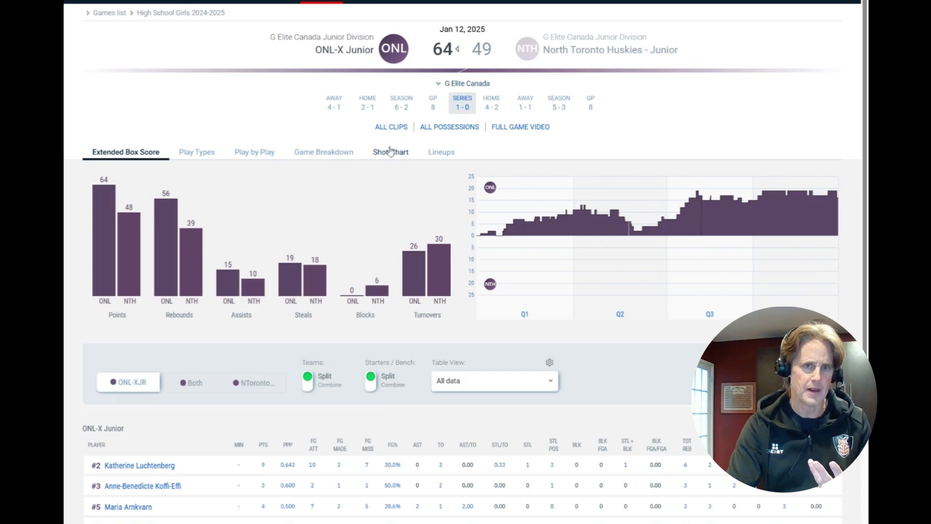
{"action": "left_click", "coordinate": [387, 151]}
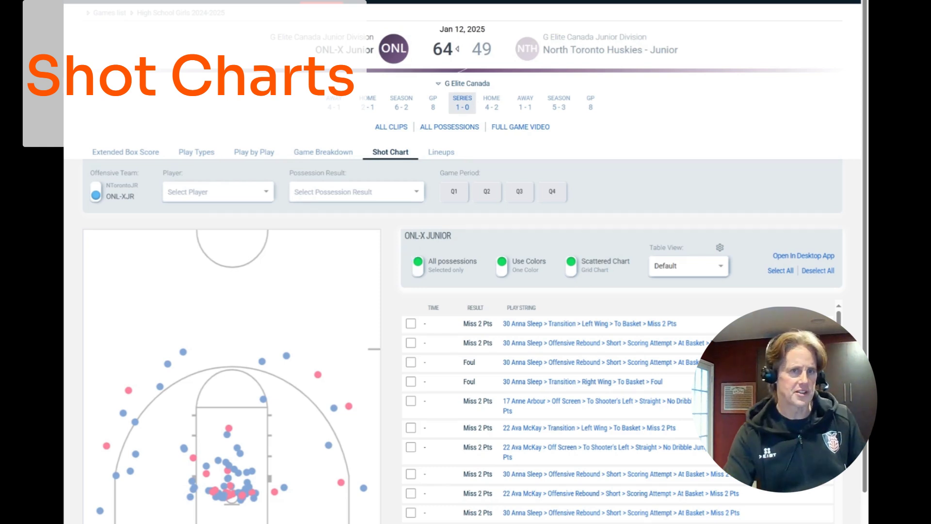
{"action": "left_click", "coordinate": [117, 183]}
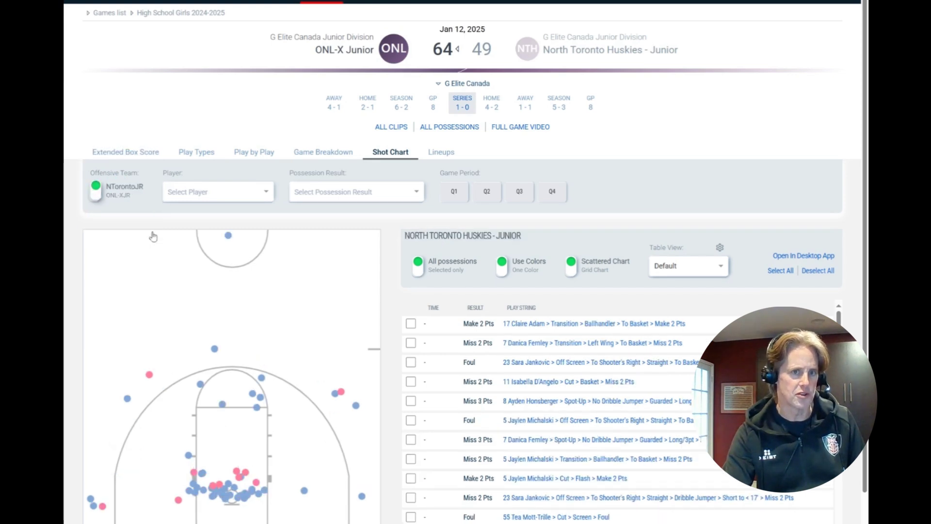
{"action": "left_click", "coordinate": [97, 203]}
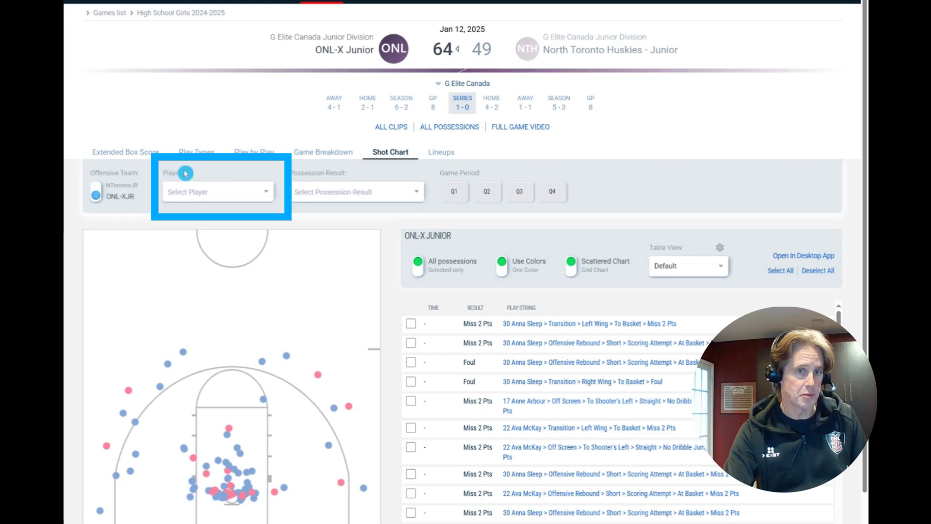
- Filter the shot chart to player #6 and select one of her missed 2-point shots
{"action": "left_click", "coordinate": [268, 192]}
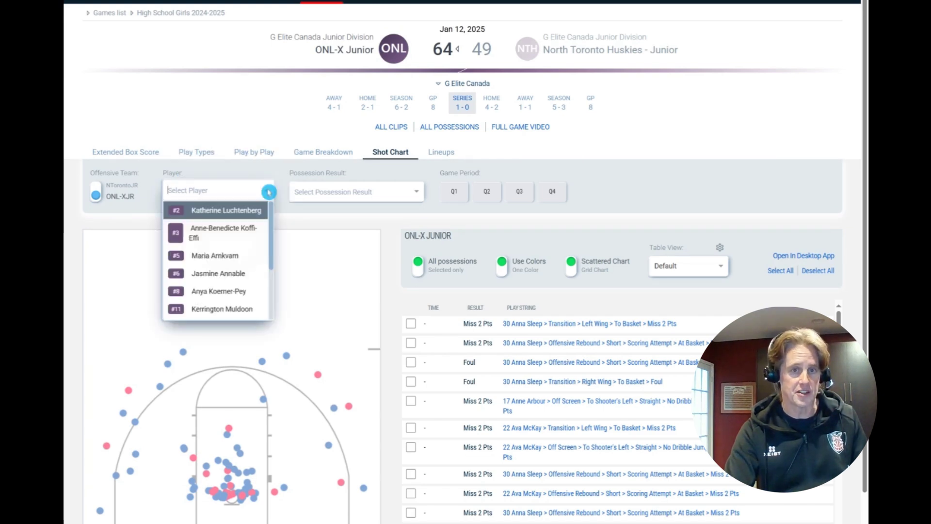
{"action": "left_click", "coordinate": [219, 276]}
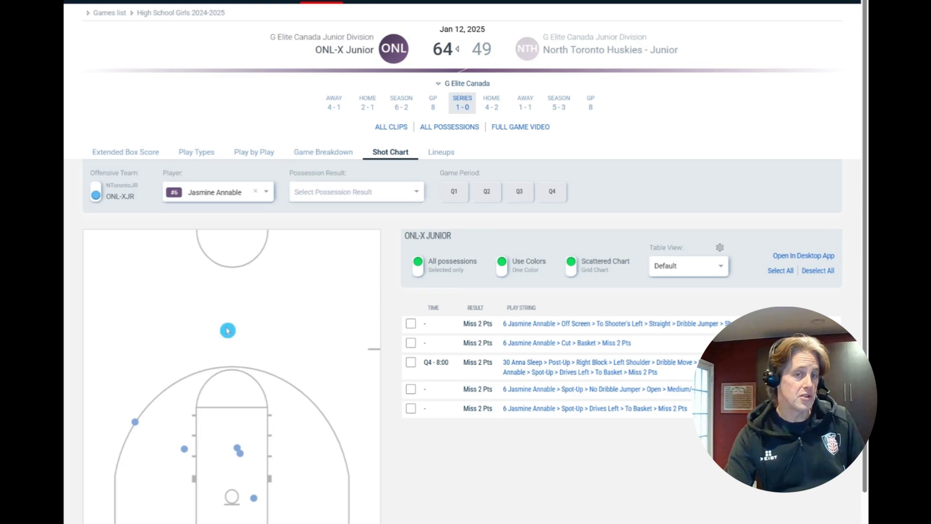
{"action": "left_click", "coordinate": [184, 451]}
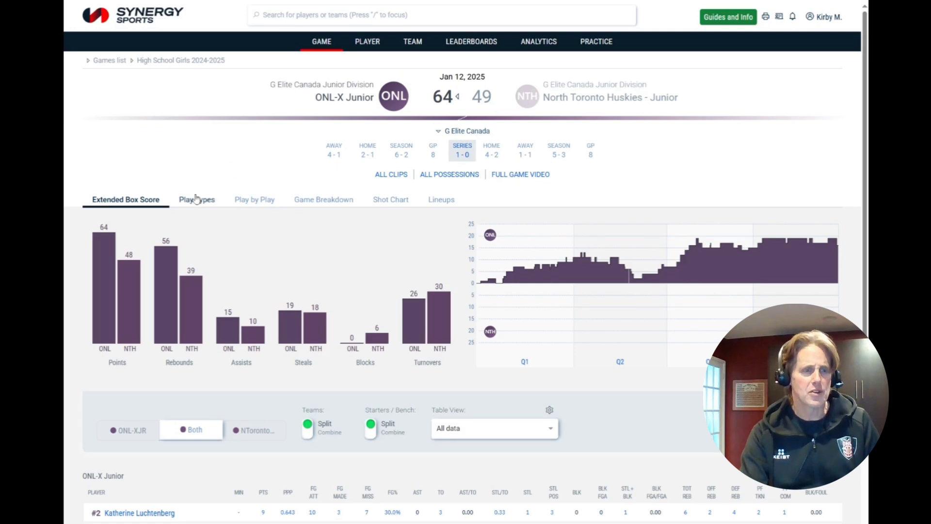
- Show the Play Types breakdown by quarter, with 221 clips (119 ONL, 102 NTH)
{"action": "left_click", "coordinate": [196, 199]}
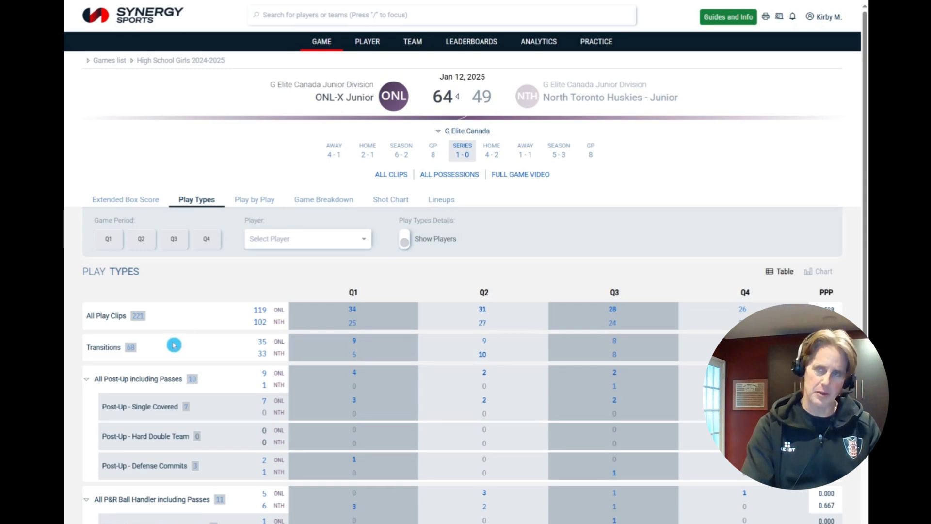
{"action": "scroll", "coordinate": [173, 345], "scroll_direction": "down", "scroll_amount": 2}
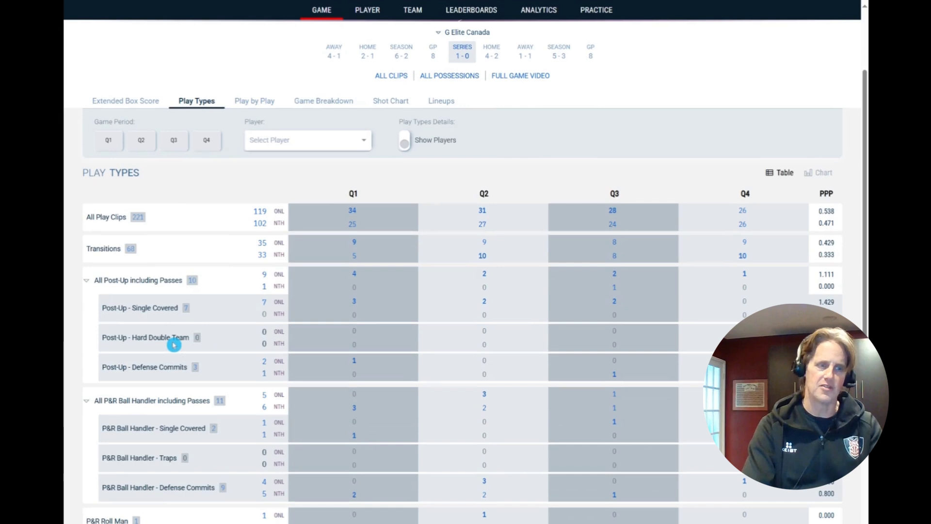
{"action": "scroll", "coordinate": [175, 348], "scroll_direction": "down", "scroll_amount": 2}
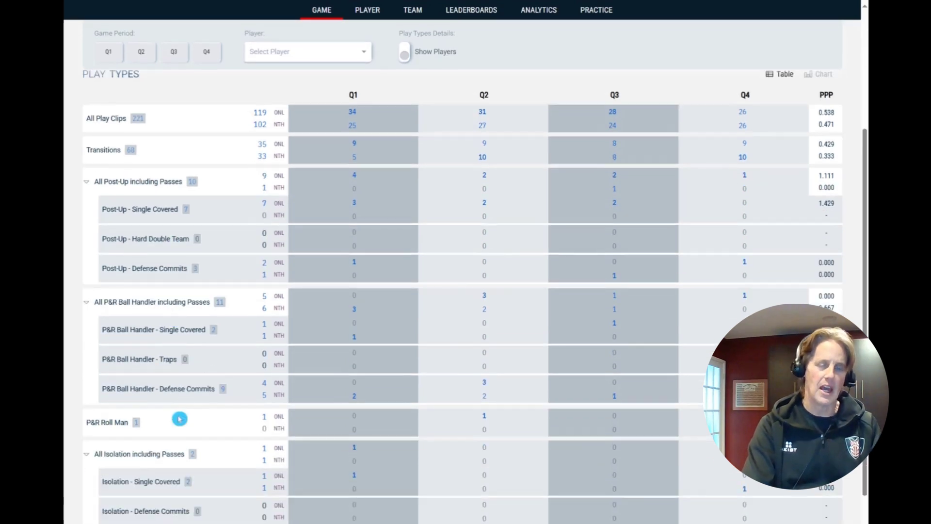
{"action": "scroll", "coordinate": [179, 418], "scroll_direction": "down", "scroll_amount": 3}
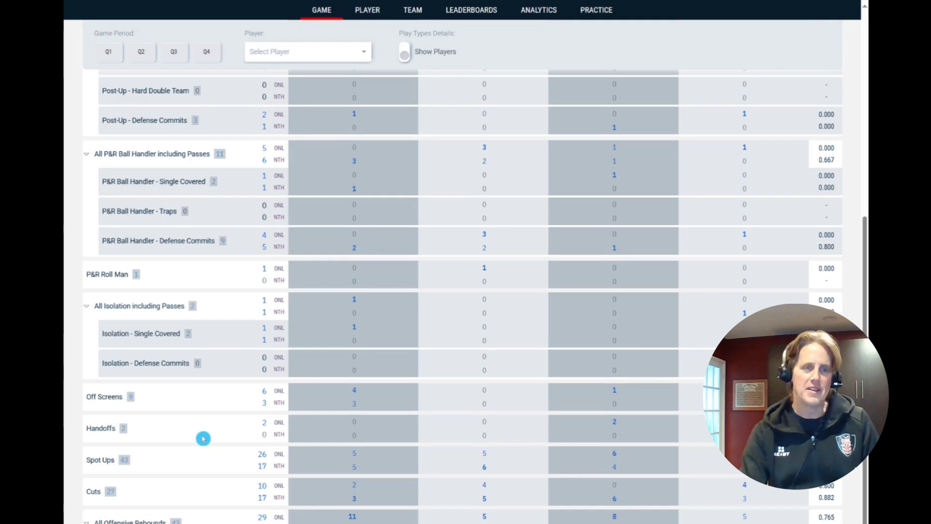
{"action": "scroll", "coordinate": [129, 386], "scroll_direction": "up", "scroll_amount": 5}
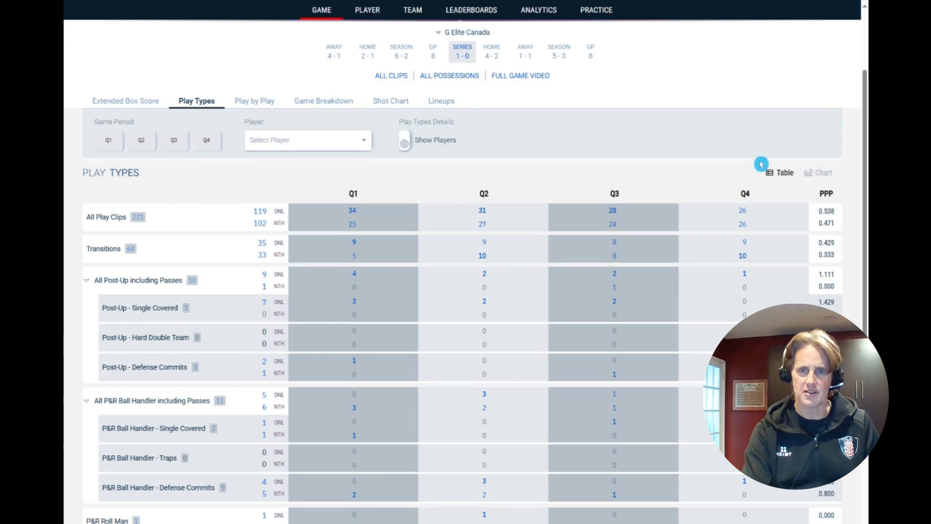
- Switch Play Types to Chart view and scroll through the play-type rows
{"action": "left_click", "coordinate": [822, 174]}
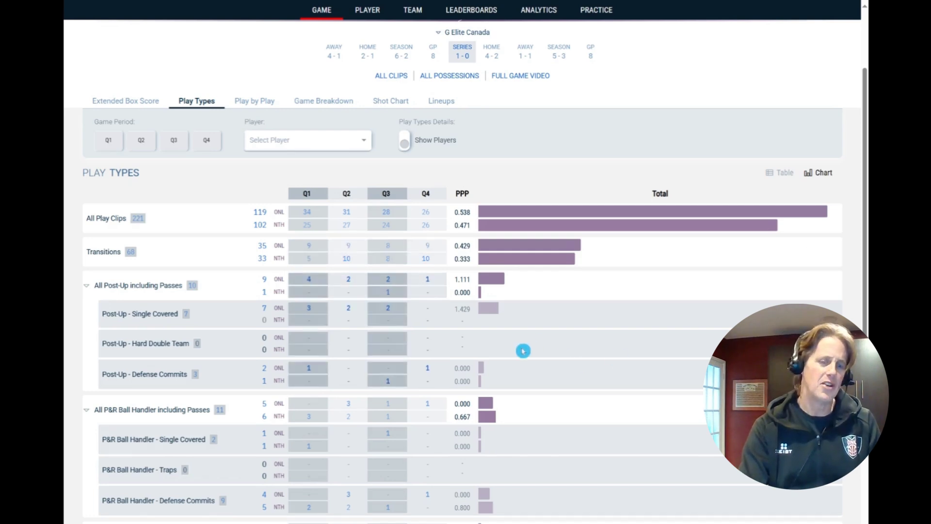
{"action": "scroll", "coordinate": [524, 349], "scroll_direction": "down", "scroll_amount": 3}
{"action": "scroll", "coordinate": [520, 358], "scroll_direction": "down", "scroll_amount": 3}
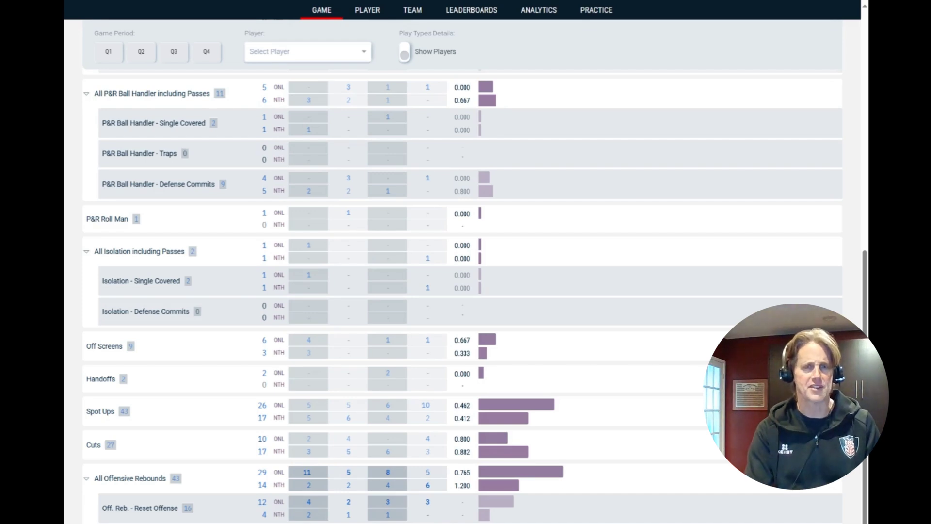
{"action": "scroll", "coordinate": [598, 474], "scroll_direction": "up", "scroll_amount": 9}
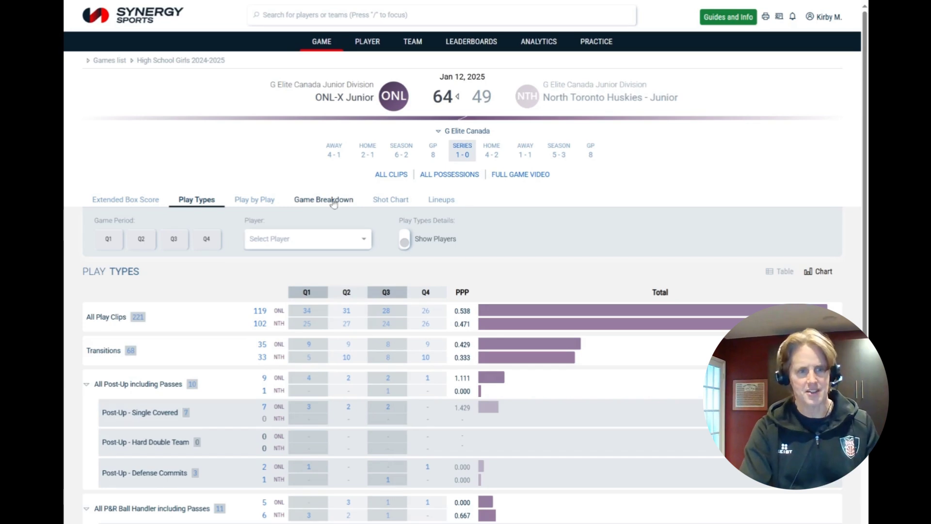
- Show Game Breakdown stats in Chart view, with 315 clips and Points 57 (32 ONL, 25 NTH)
{"action": "left_click", "coordinate": [334, 203]}
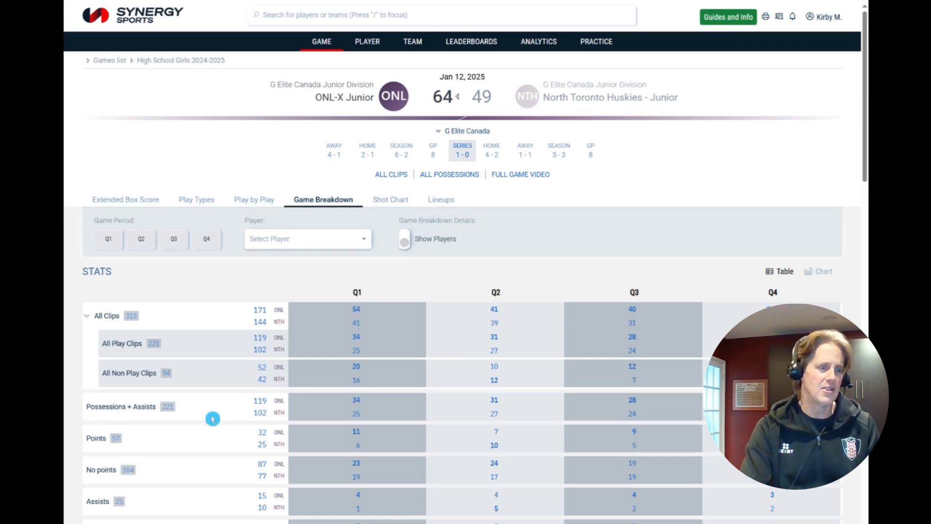
{"action": "scroll", "coordinate": [212, 415], "scroll_direction": "down", "scroll_amount": 2}
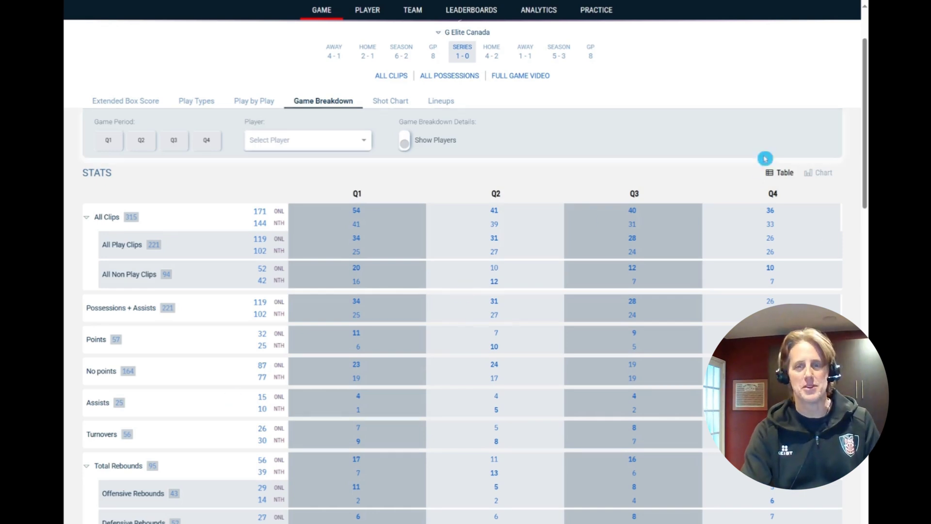
{"action": "left_click", "coordinate": [821, 173]}
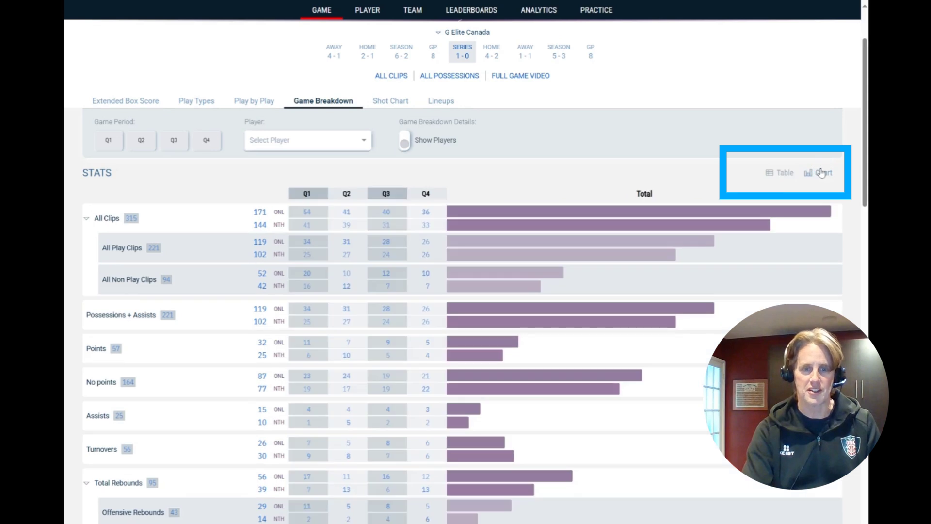
{"action": "scroll", "coordinate": [821, 172], "scroll_direction": "down", "scroll_amount": 2}
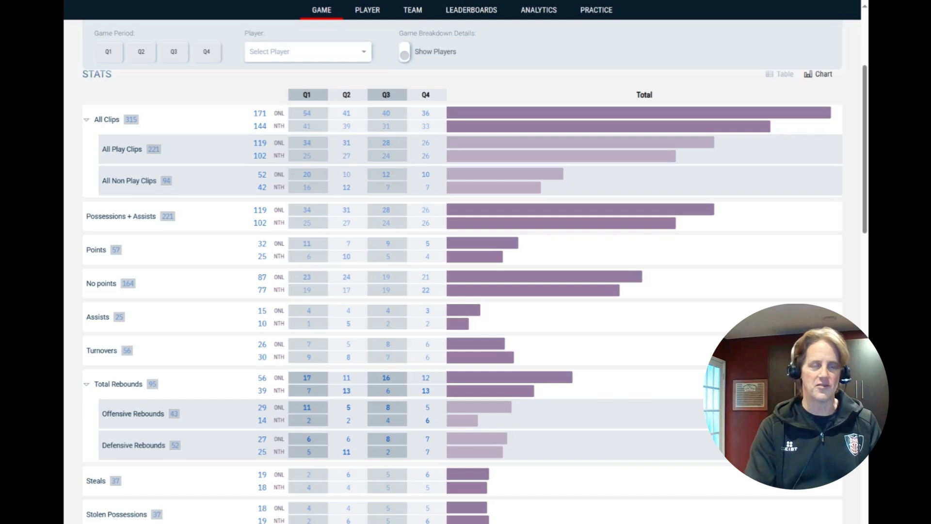
{"action": "scroll", "coordinate": [388, 232], "scroll_direction": "up", "scroll_amount": 3}
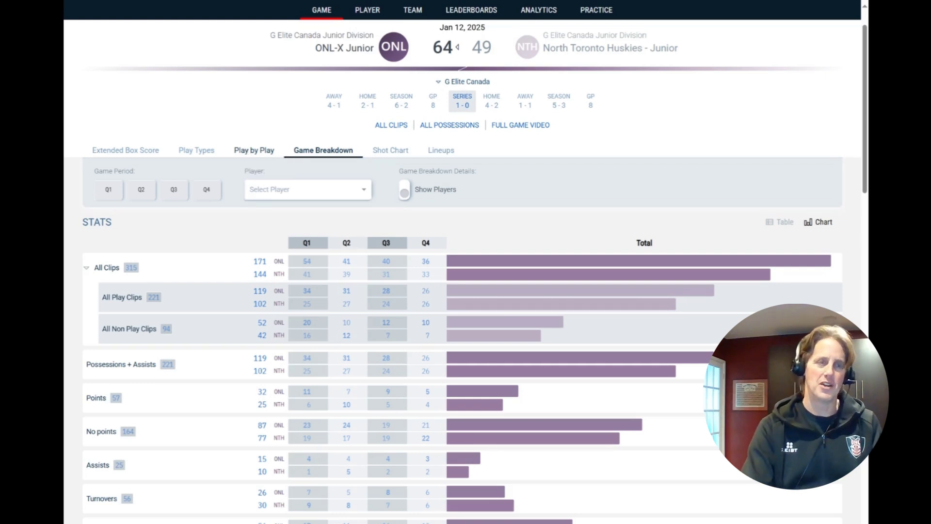
- Go back to the Extended Box Score, then open the game's 297-play Play by Play timeline
{"action": "left_click", "coordinate": [131, 150]}
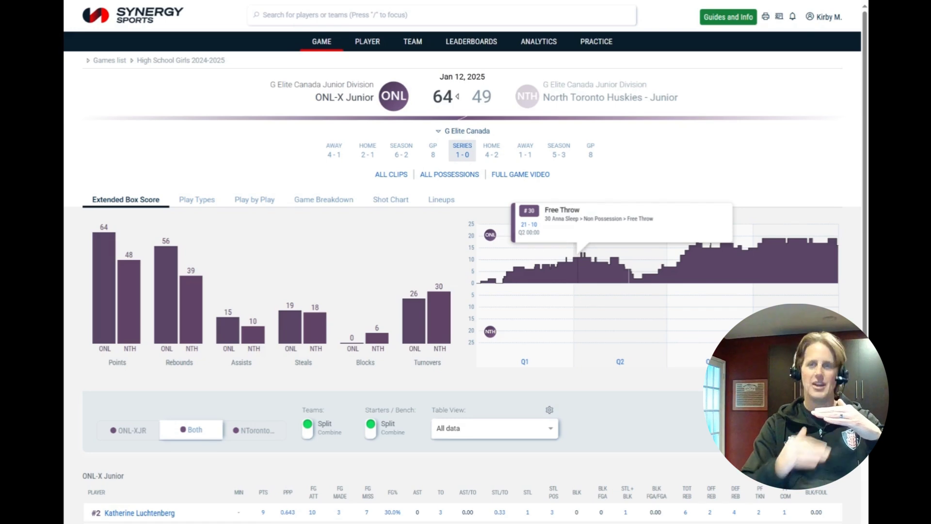
{"action": "left_click", "coordinate": [249, 204]}
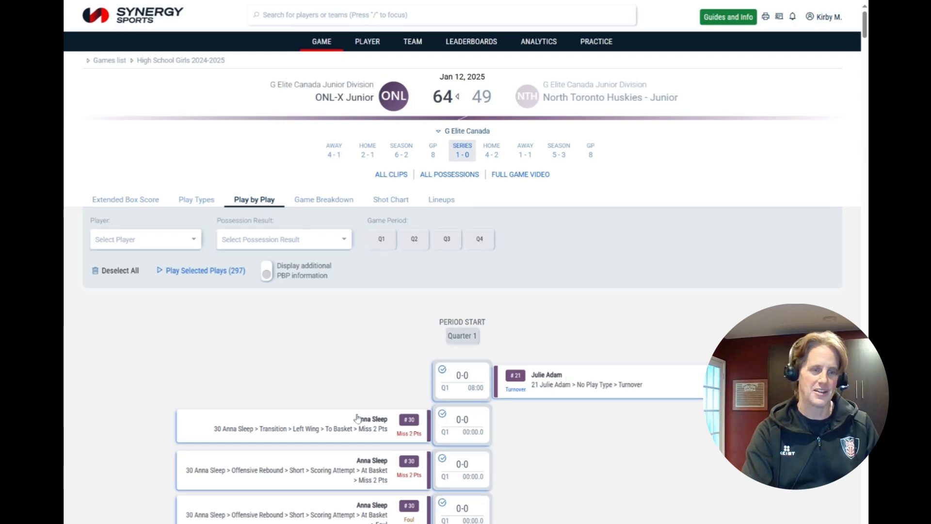
- Browse the play list, then return to the Extended Box Score player table (ONL 64, NTH 48)
{"action": "scroll", "coordinate": [354, 421], "scroll_direction": "down", "scroll_amount": 10}
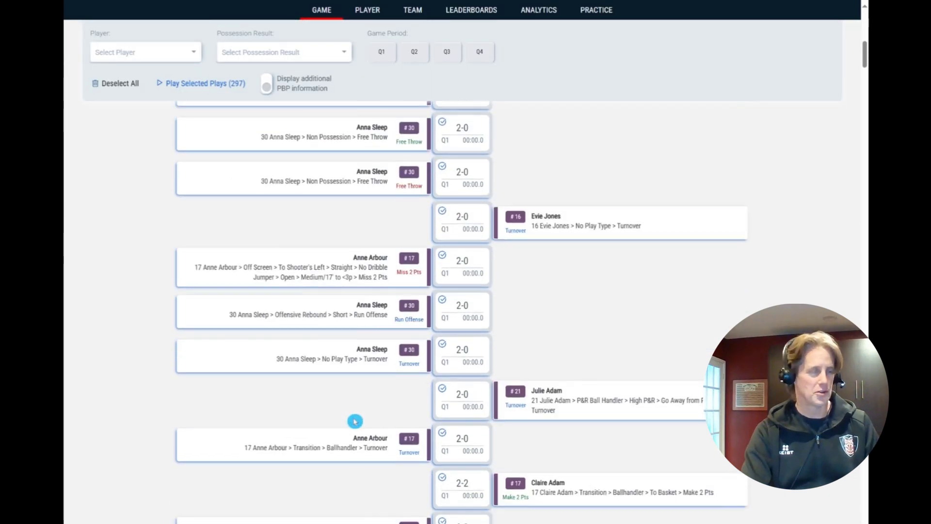
{"action": "scroll", "coordinate": [355, 421], "scroll_direction": "down", "scroll_amount": 3}
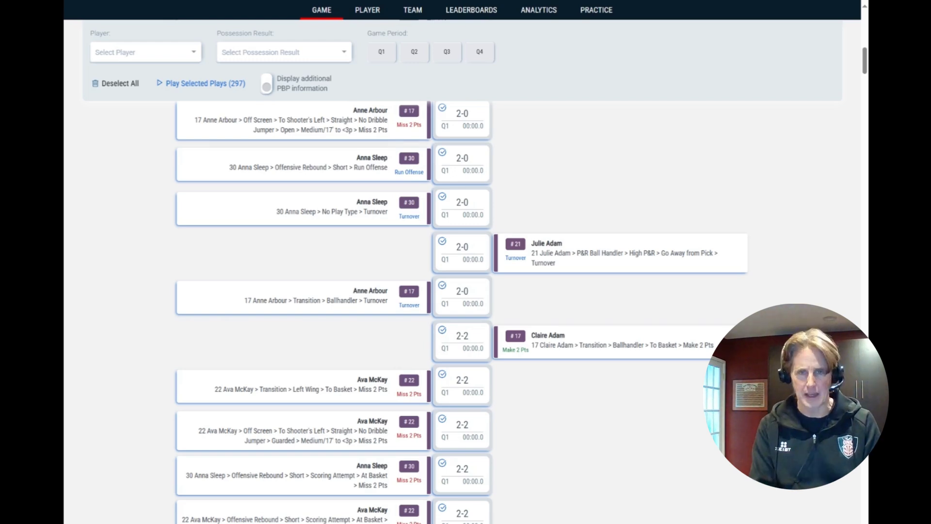
{"action": "scroll", "coordinate": [356, 421], "scroll_direction": "up", "scroll_amount": 15}
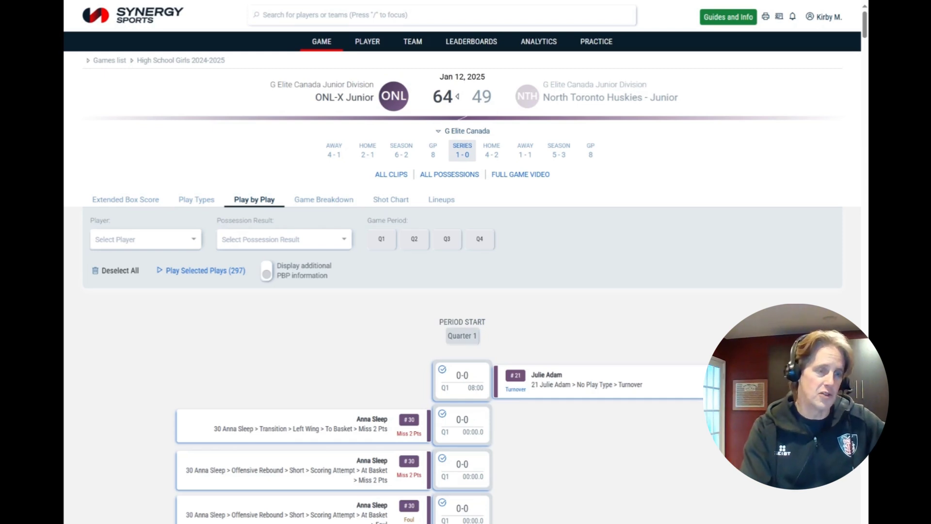
{"action": "left_click", "coordinate": [128, 206]}
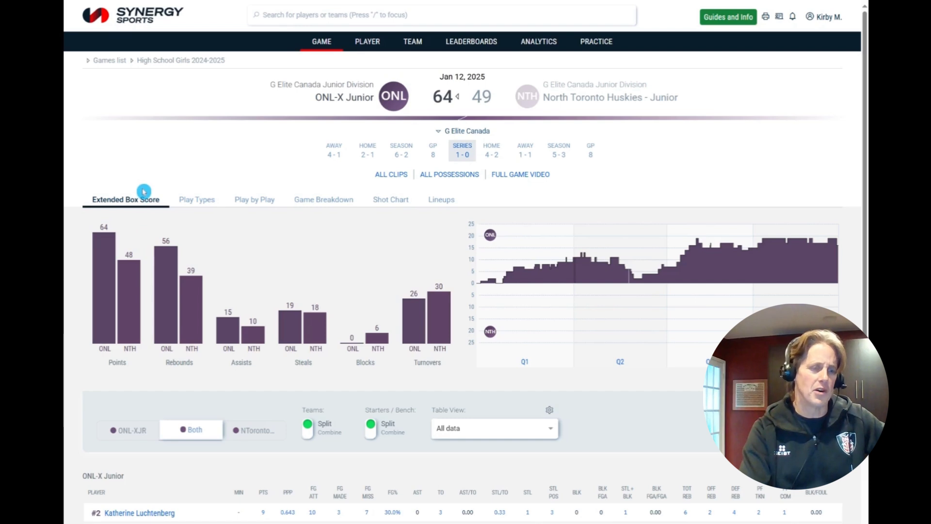
{"action": "scroll", "coordinate": [145, 268], "scroll_direction": "down", "scroll_amount": 3}
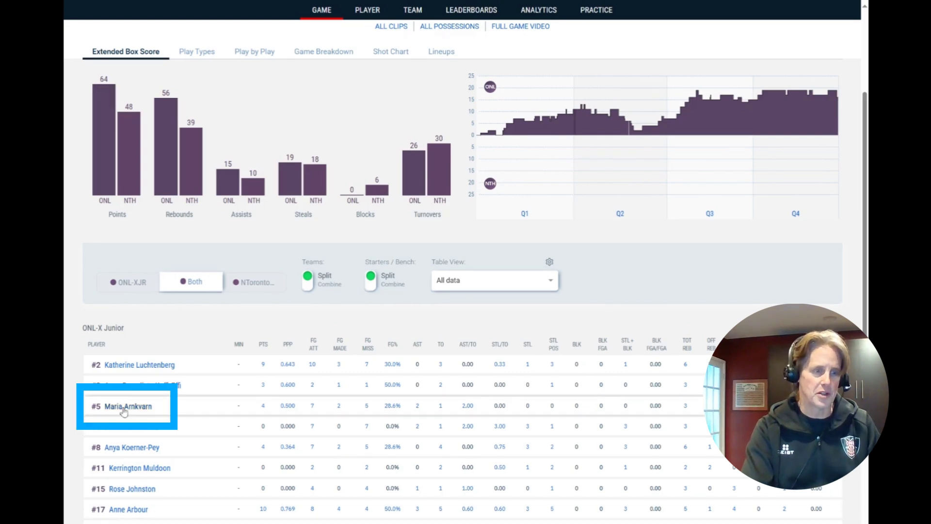
- Open player #5's ONL-X Junior profile from the Extended Box Score table
{"action": "left_click", "coordinate": [127, 404]}
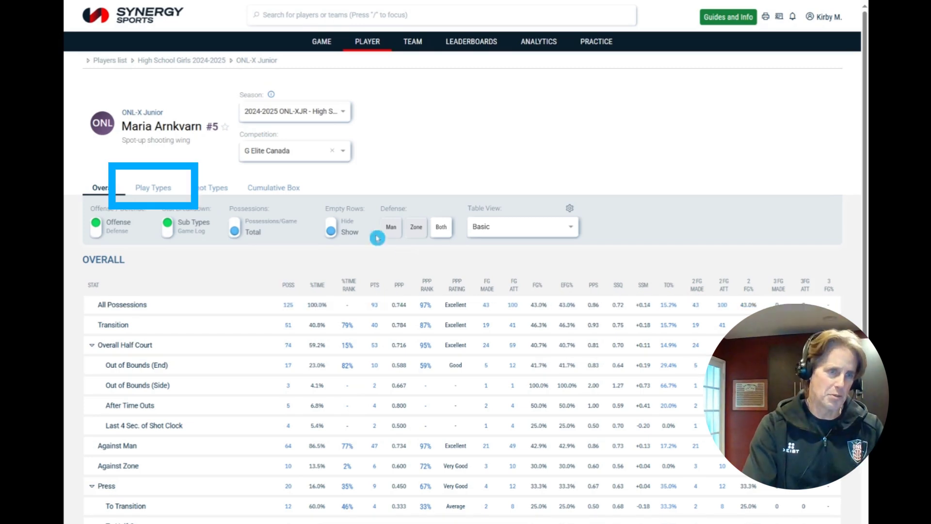
- Review #5's Play Types table, led by Transition with 51 possessions, then switch to Cumulative Box
{"action": "left_click", "coordinate": [154, 192]}
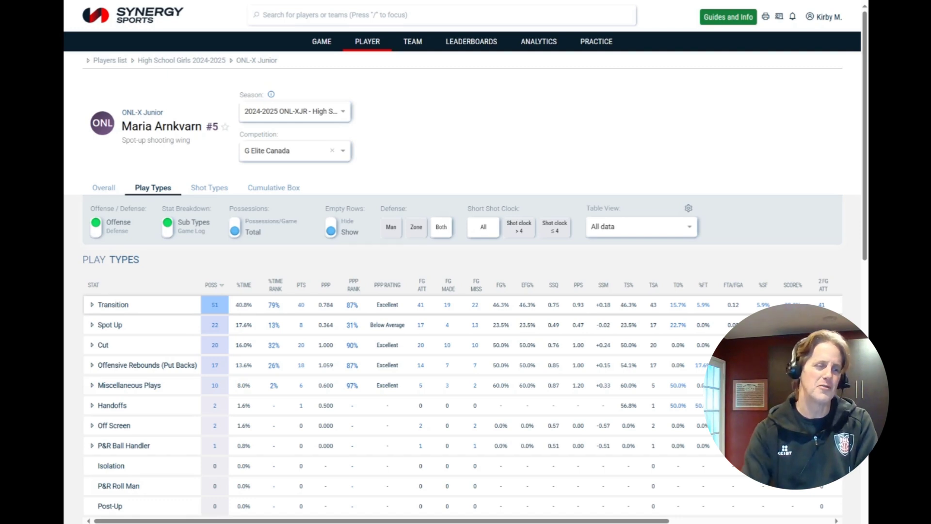
{"action": "scroll", "coordinate": [194, 480], "scroll_direction": "down", "scroll_amount": 2}
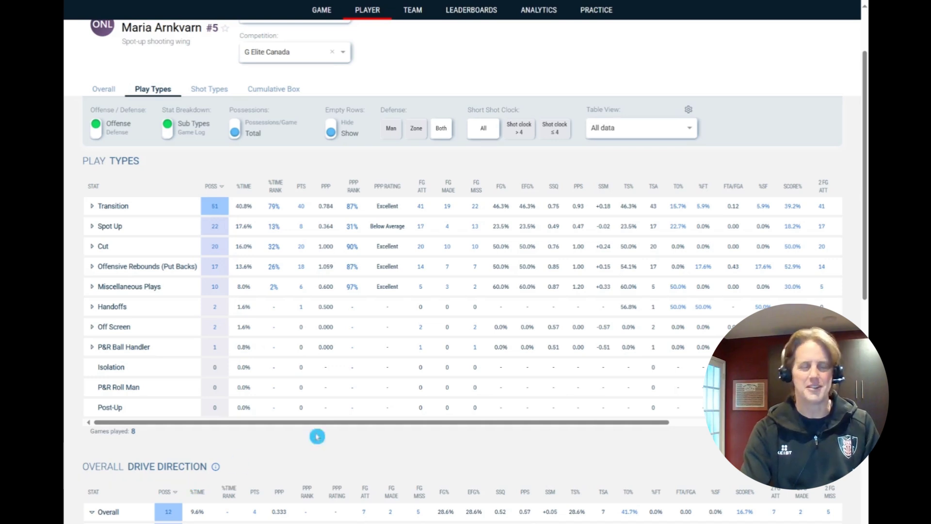
{"action": "scroll", "coordinate": [330, 457], "scroll_direction": "up", "scroll_amount": 2}
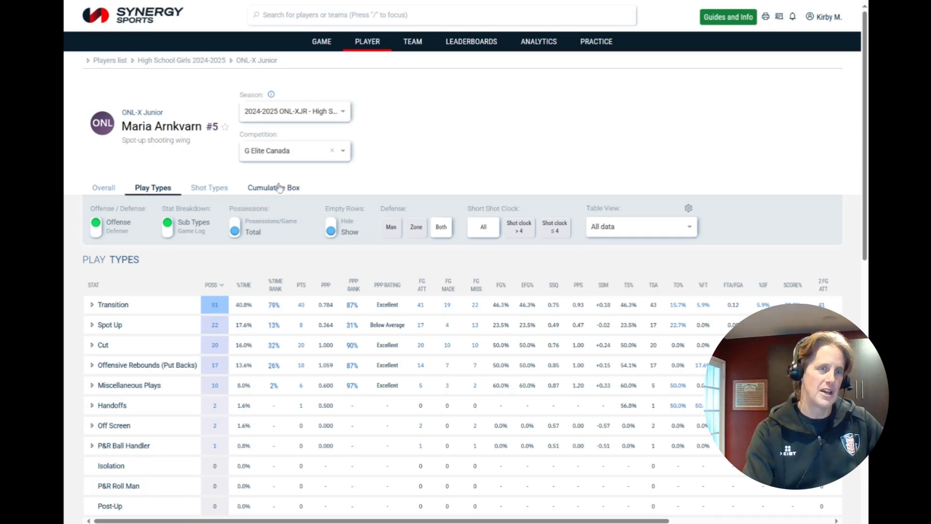
{"action": "left_click", "coordinate": [279, 188]}
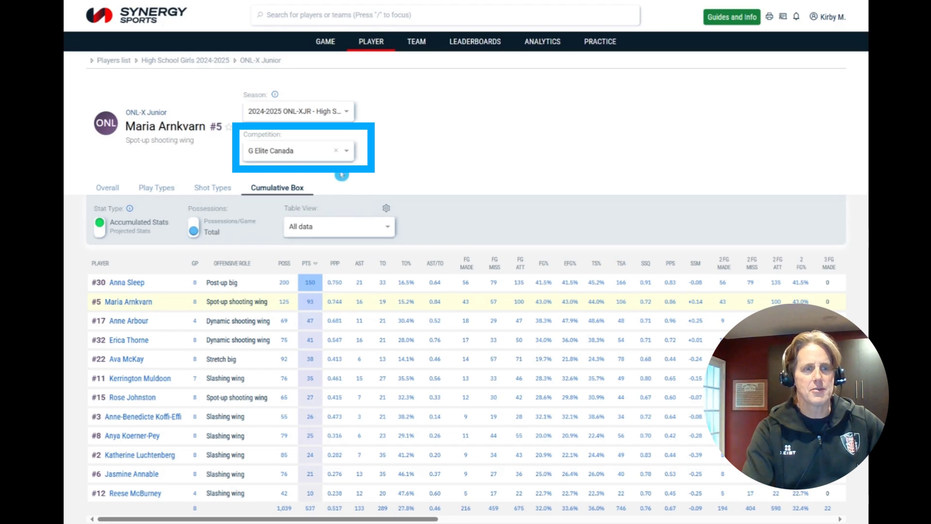
- Set the Cumulative Box competition filter to All excluding Exhibitions
{"action": "left_click", "coordinate": [347, 159]}
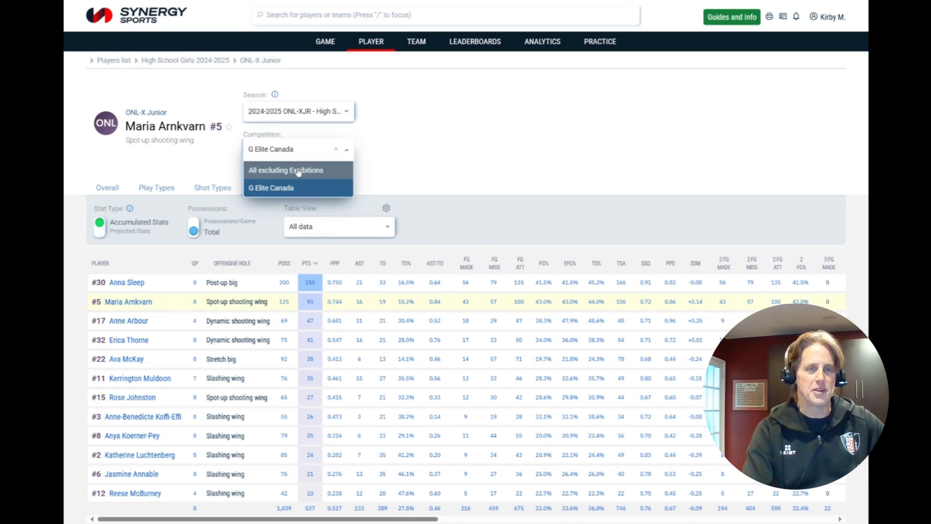
{"action": "left_click", "coordinate": [298, 172]}
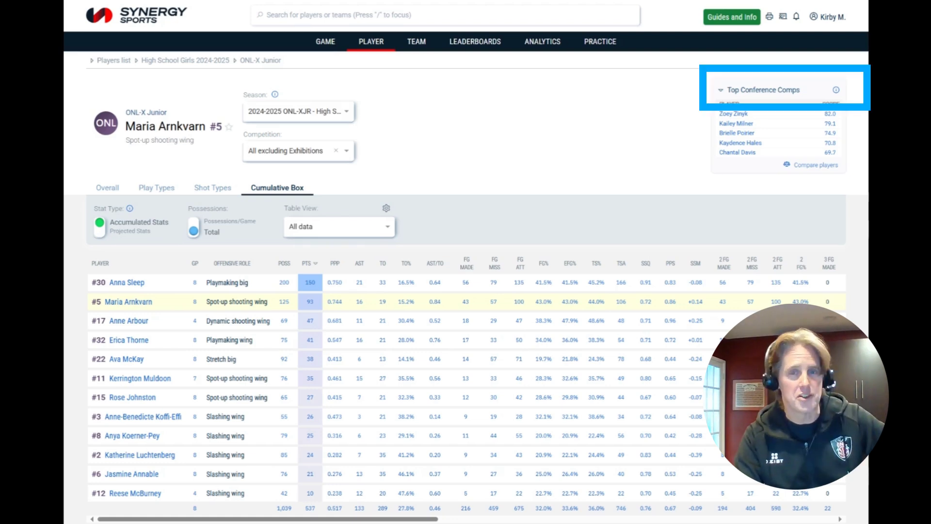
- Switch the comparison list to Top WNBA 'Role Models'
{"action": "left_click", "coordinate": [724, 91]}
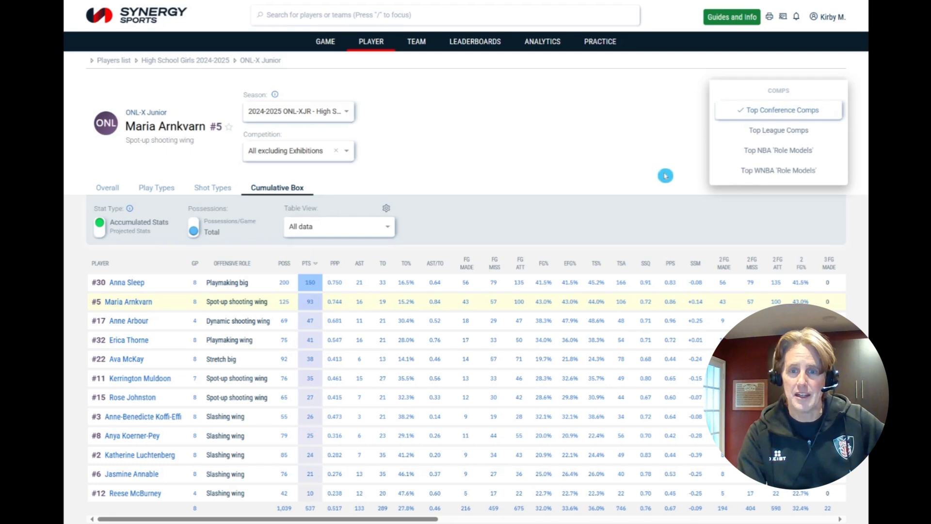
{"action": "mouse_move", "coordinate": [748, 178]}
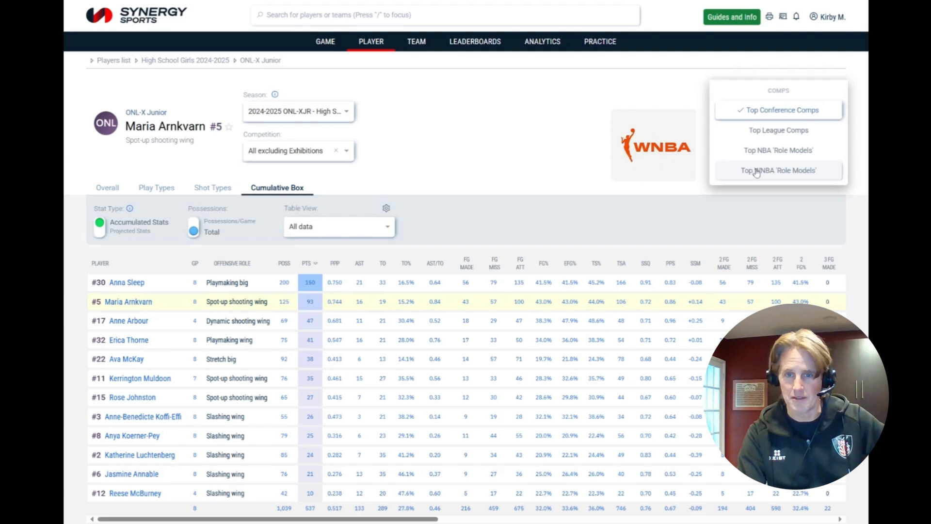
{"action": "left_click", "coordinate": [753, 171]}
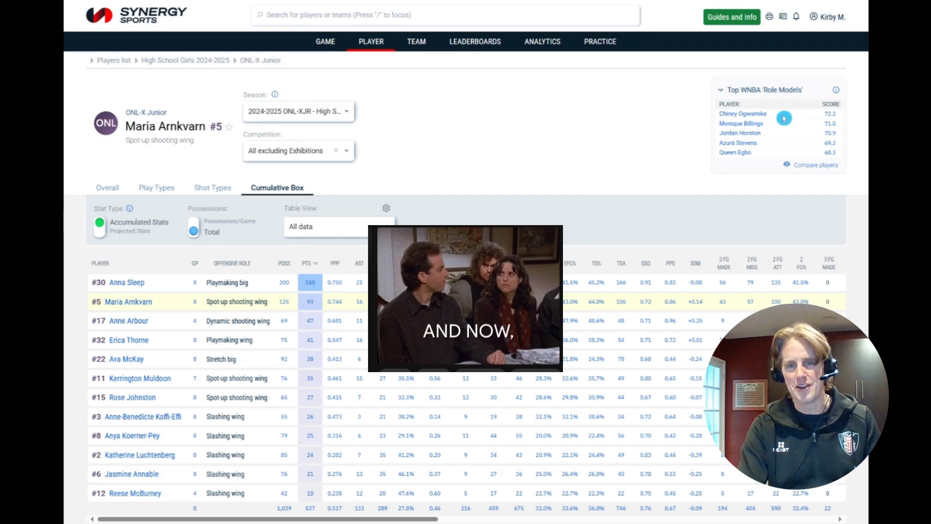
- Select and copy the name of the top role model, scoring 72.3
{"action": "left_click_drag", "start_coordinate": [784, 118], "coordinate": [714, 120]}
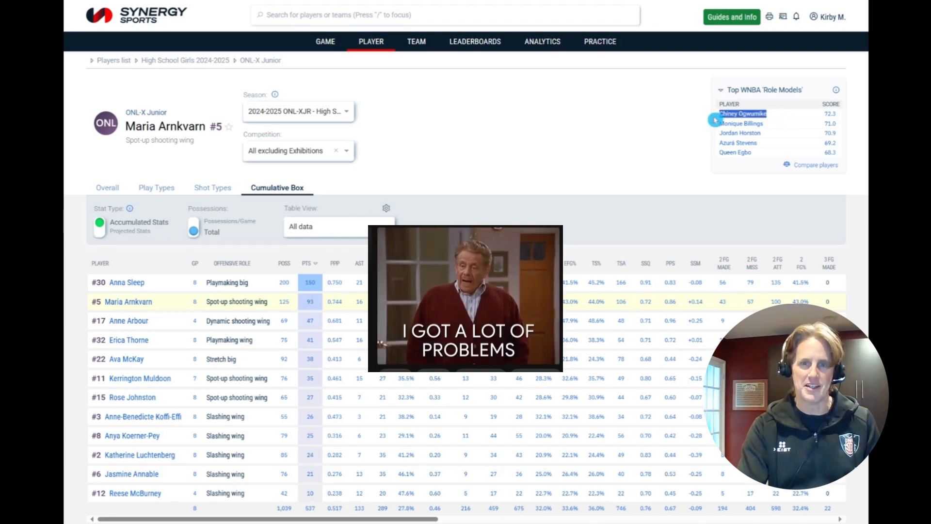
{"action": "left_click", "coordinate": [715, 120]}
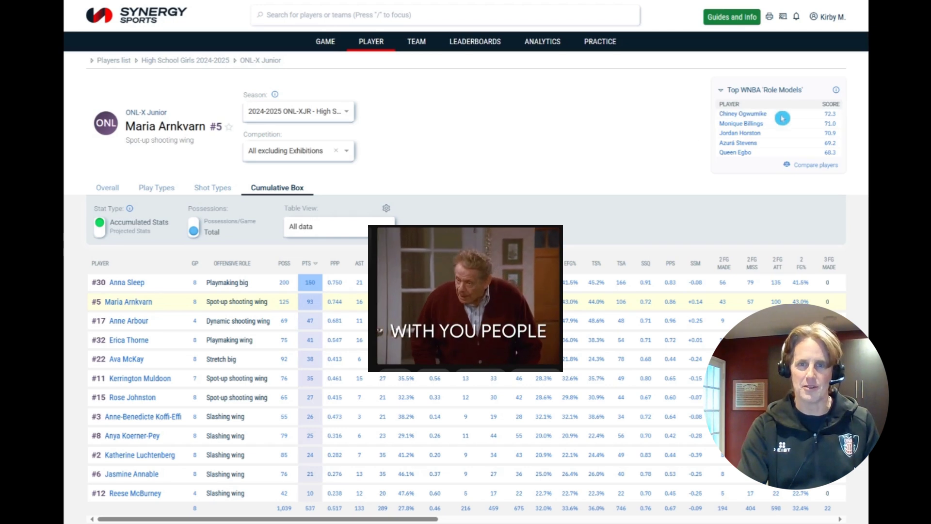
{"action": "left_click_drag", "start_coordinate": [770, 118], "coordinate": [717, 115]}
{"action": "key", "text": "ctrl+c"}
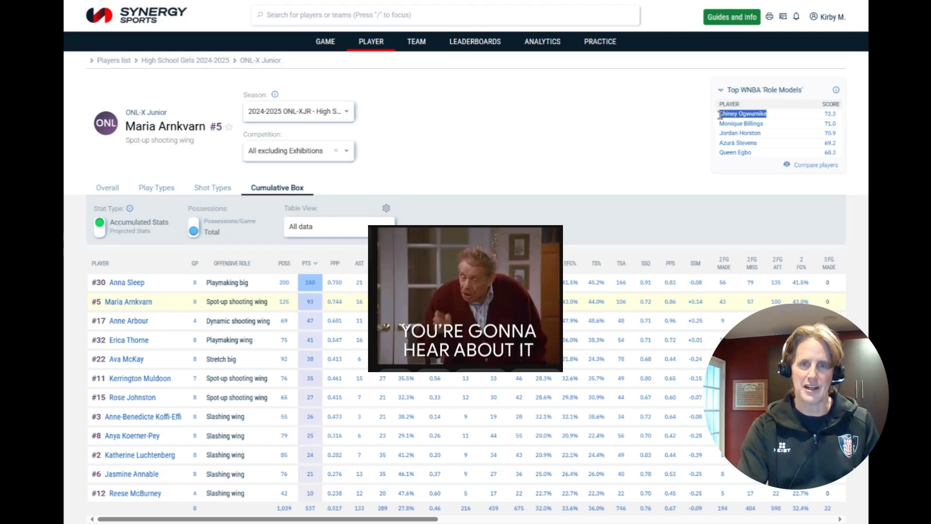
{"action": "left_click", "coordinate": [605, 151]}
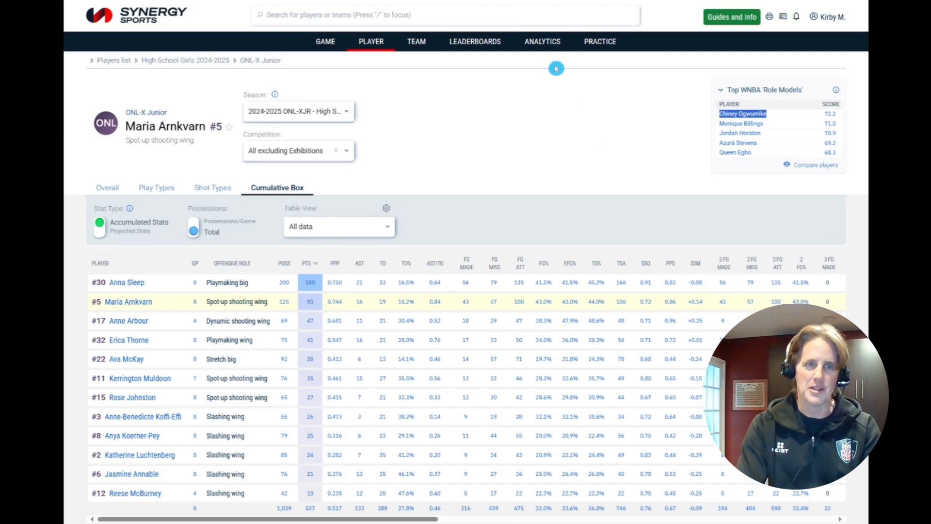
- Search the copied name and open that Stanford Cardinal #13 player's 2013-2014 page
{"action": "left_click", "coordinate": [470, 15]}
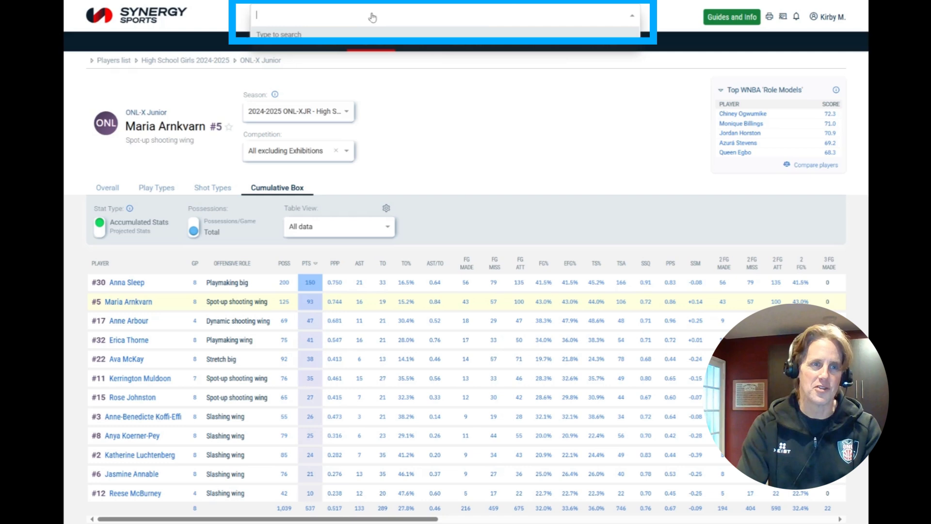
{"action": "key", "text": "ctrl+v"}
{"action": "left_click", "coordinate": [341, 57]}
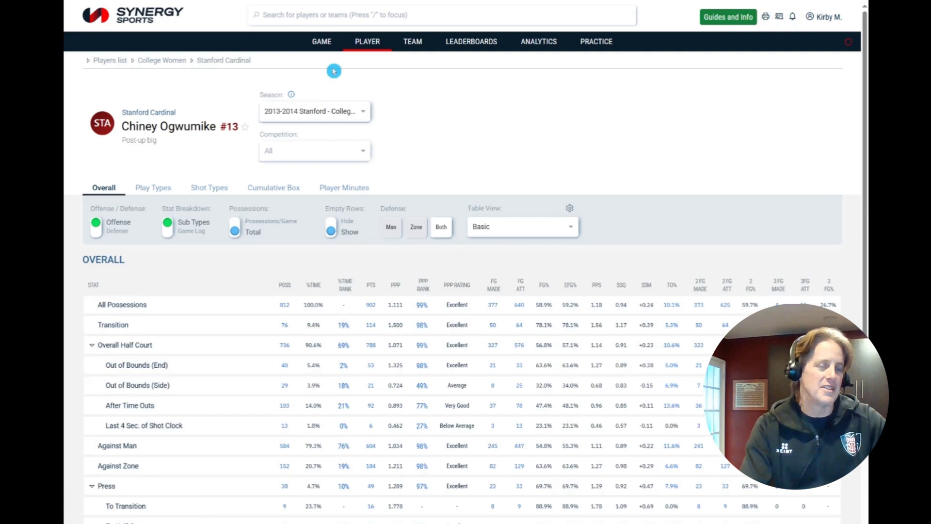
{"action": "mouse_move", "coordinate": [145, 141]}
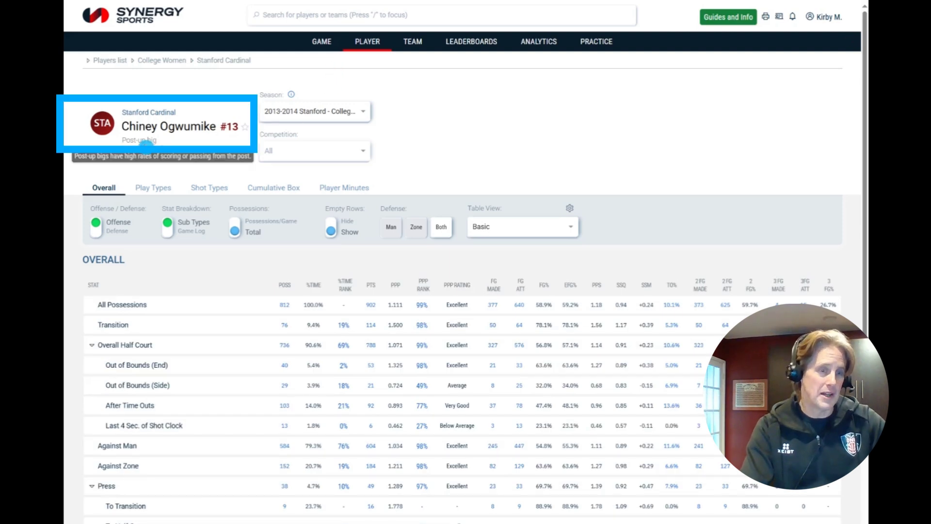